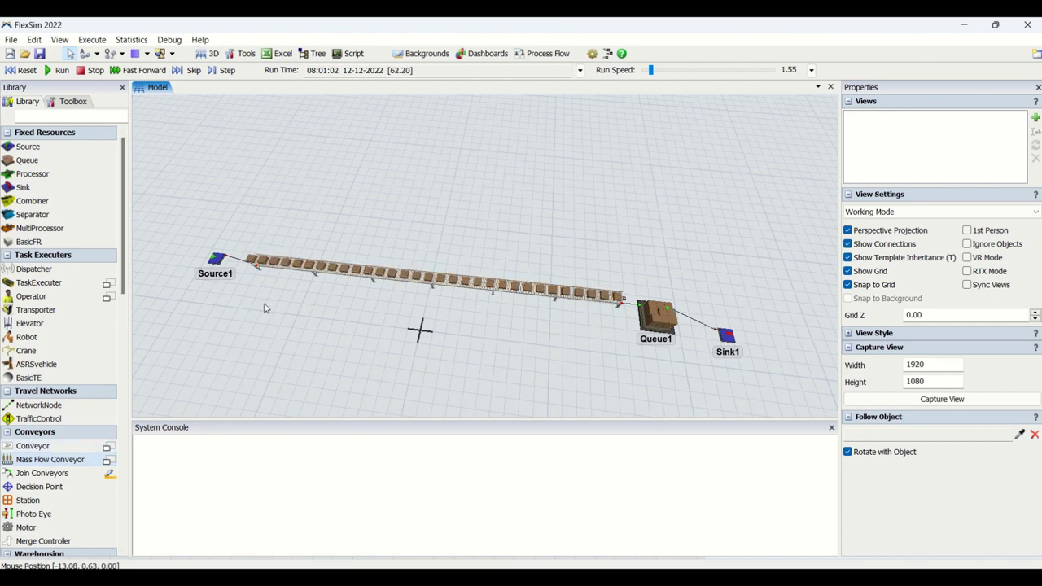
- Examine the running model along the whole conveyor line, from the source to the queue and sink
{"action": "left_click_drag", "start_coordinate": [265, 308], "coordinate": [270, 323]}
{"action": "right_click_drag", "start_coordinate": [291, 349], "coordinate": [314, 334]}
{"action": "left_click_drag", "start_coordinate": [384, 388], "coordinate": [458, 354]}
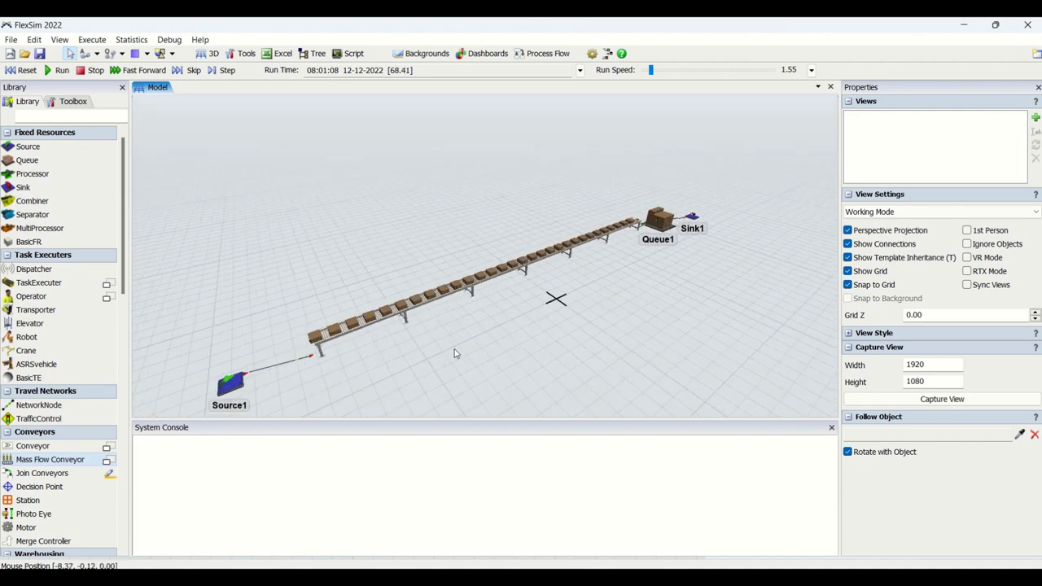
{"action": "scroll", "coordinate": [337, 348], "scroll_direction": "up", "scroll_amount": 5}
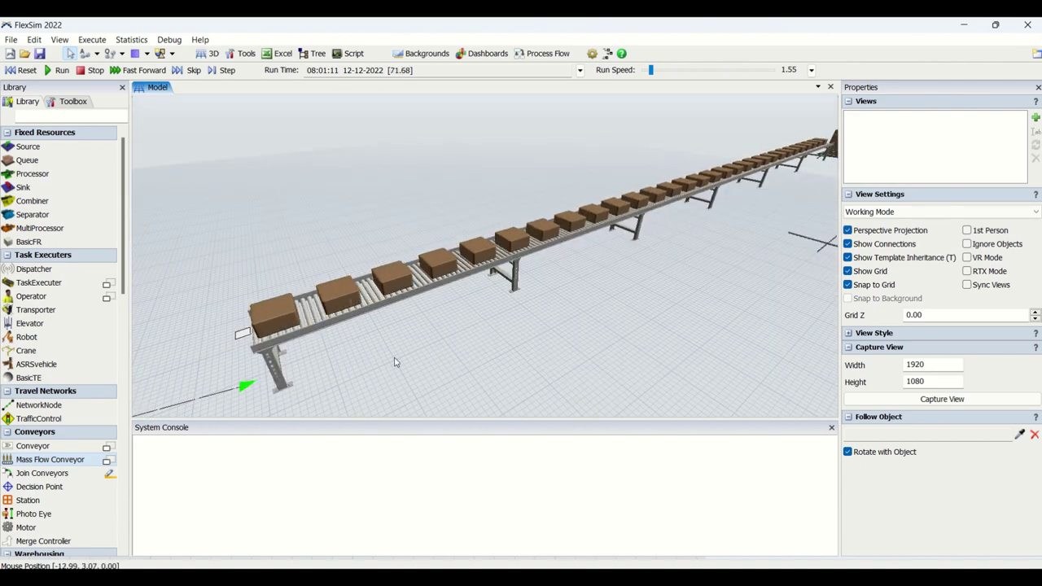
{"action": "left_click_drag", "start_coordinate": [587, 319], "coordinate": [413, 401]}
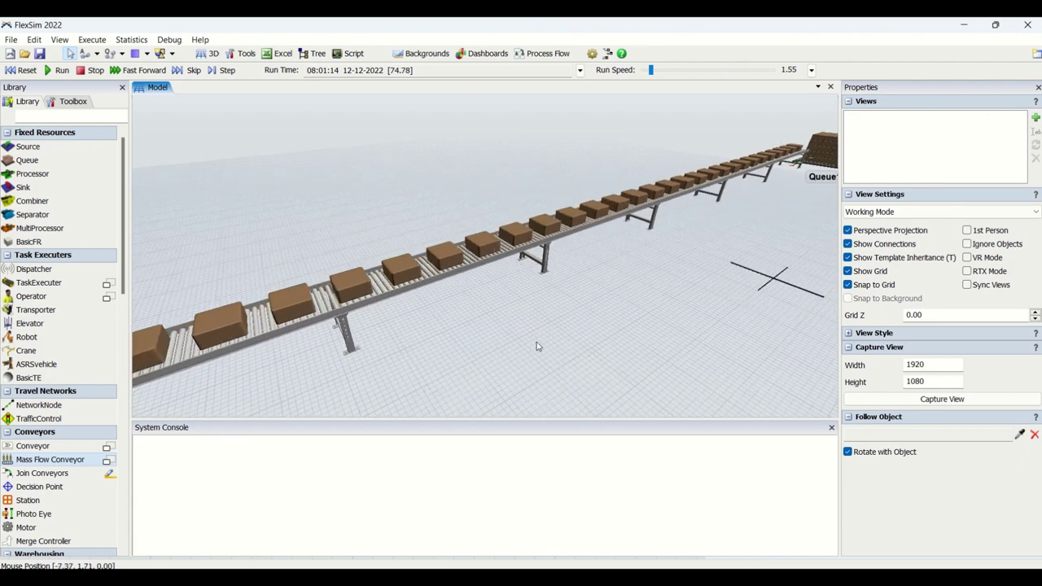
{"action": "left_click_drag", "start_coordinate": [653, 286], "coordinate": [516, 358]}
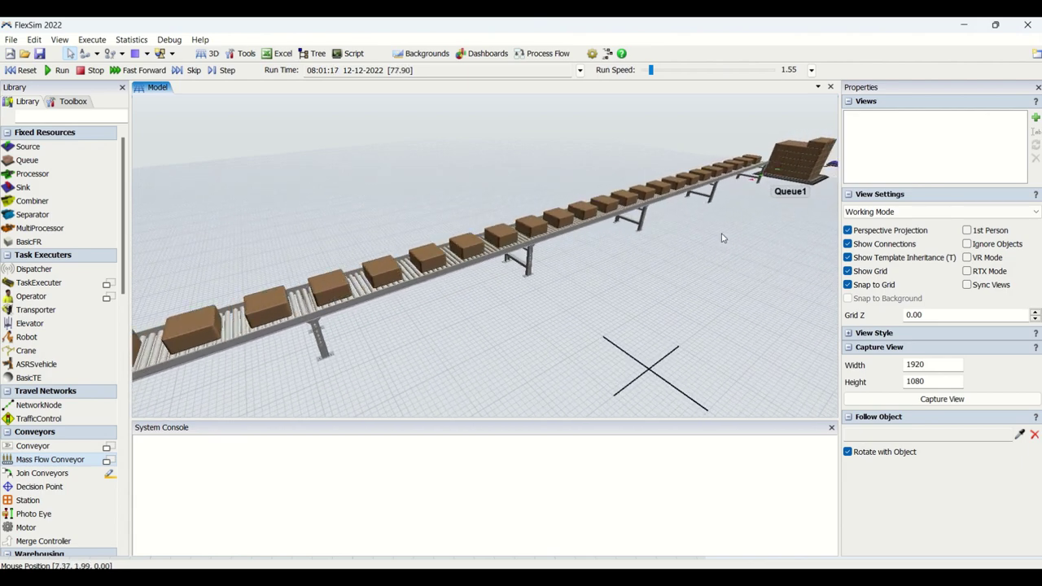
{"action": "left_click_drag", "start_coordinate": [721, 238], "coordinate": [484, 341]}
{"action": "left_click_drag", "start_coordinate": [670, 275], "coordinate": [488, 359]}
{"action": "scroll", "coordinate": [565, 278], "scroll_direction": "down", "scroll_amount": 3}
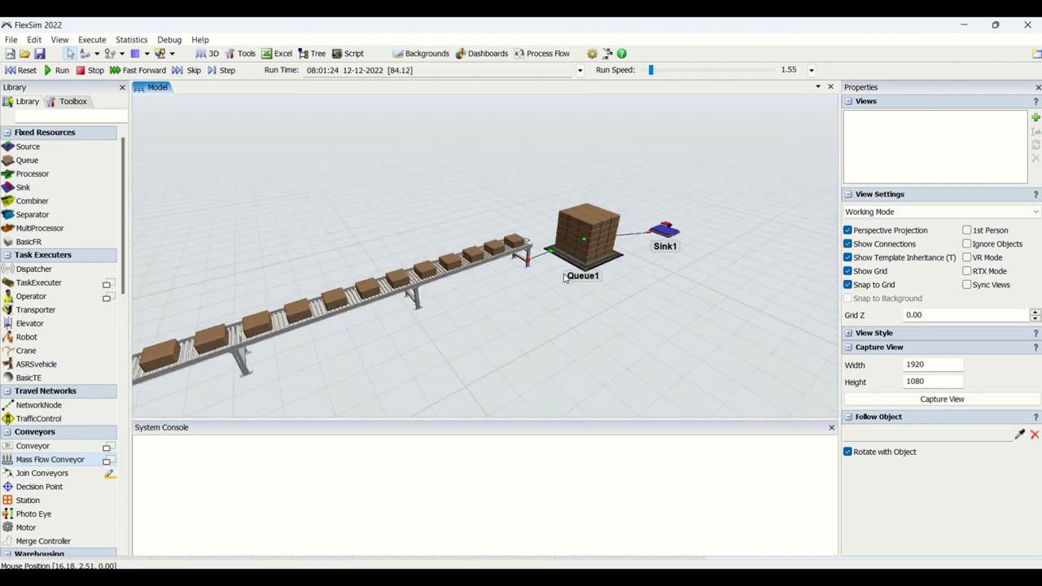
{"action": "scroll", "coordinate": [482, 321], "scroll_direction": "down", "scroll_amount": 3}
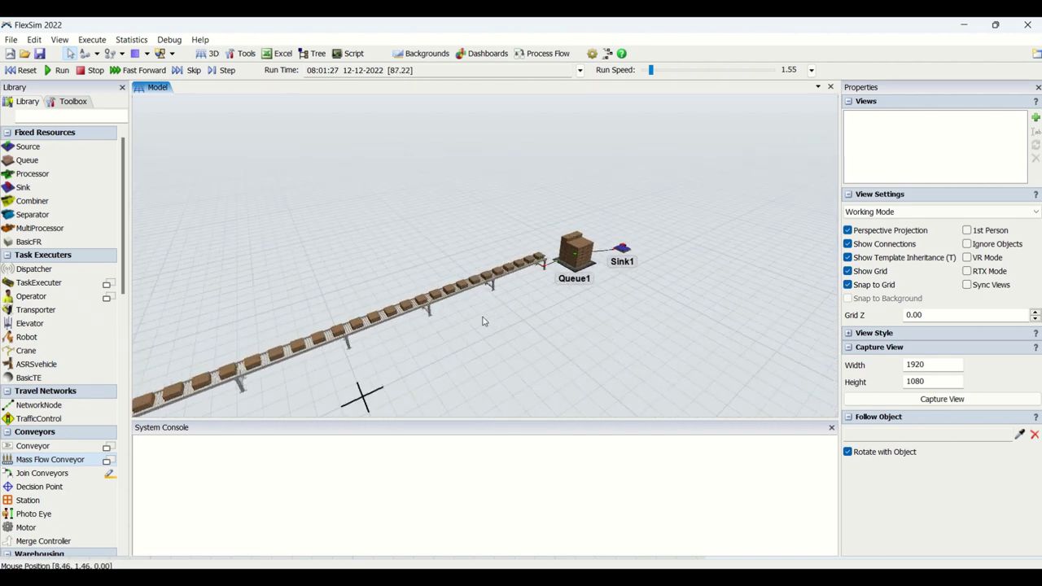
{"action": "left_click_drag", "start_coordinate": [483, 321], "coordinate": [630, 261]}
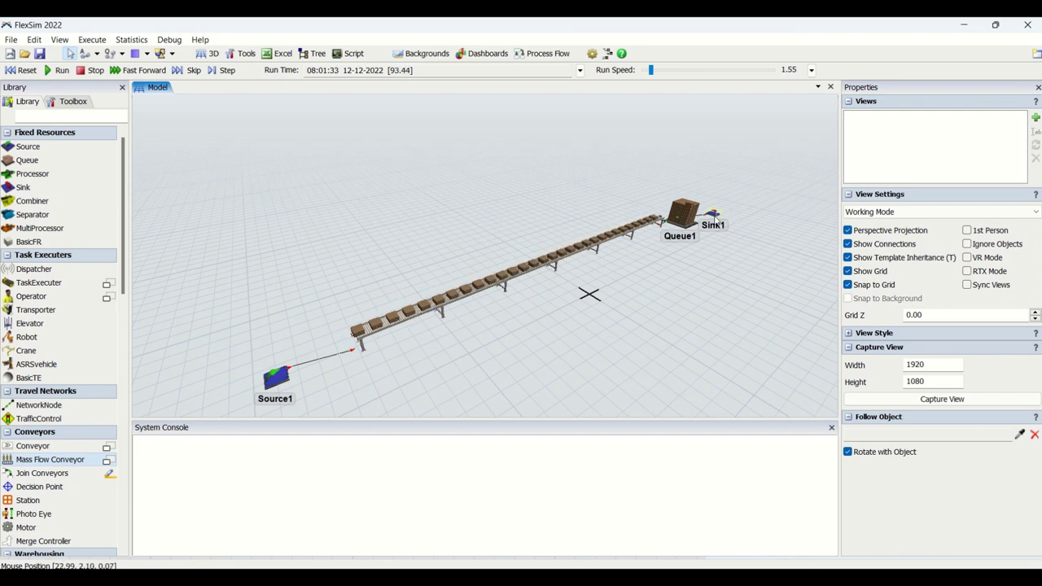
- Review the straight conveyor's statistics, geometry and behavior properties in the running model
{"action": "left_click", "coordinate": [470, 303]}
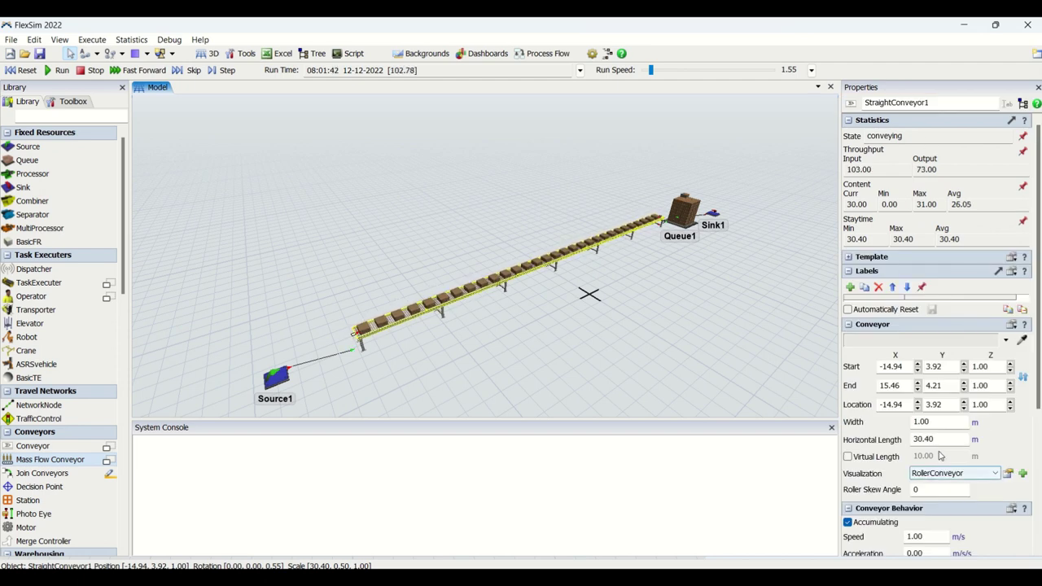
{"action": "scroll", "coordinate": [1039, 531], "scroll_direction": "down", "scroll_amount": 5}
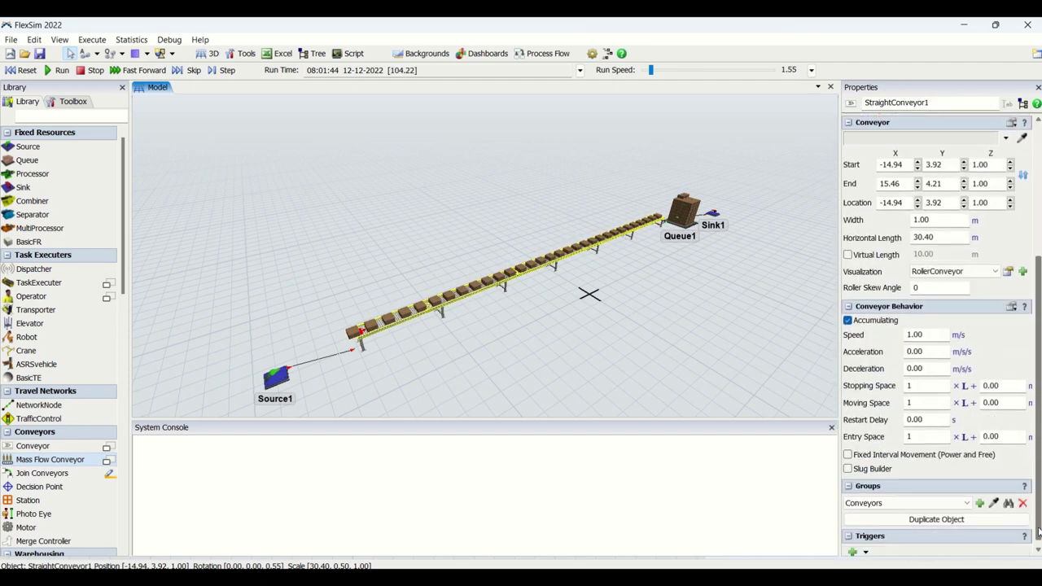
{"action": "scroll", "coordinate": [1033, 407], "scroll_direction": "up", "scroll_amount": 5}
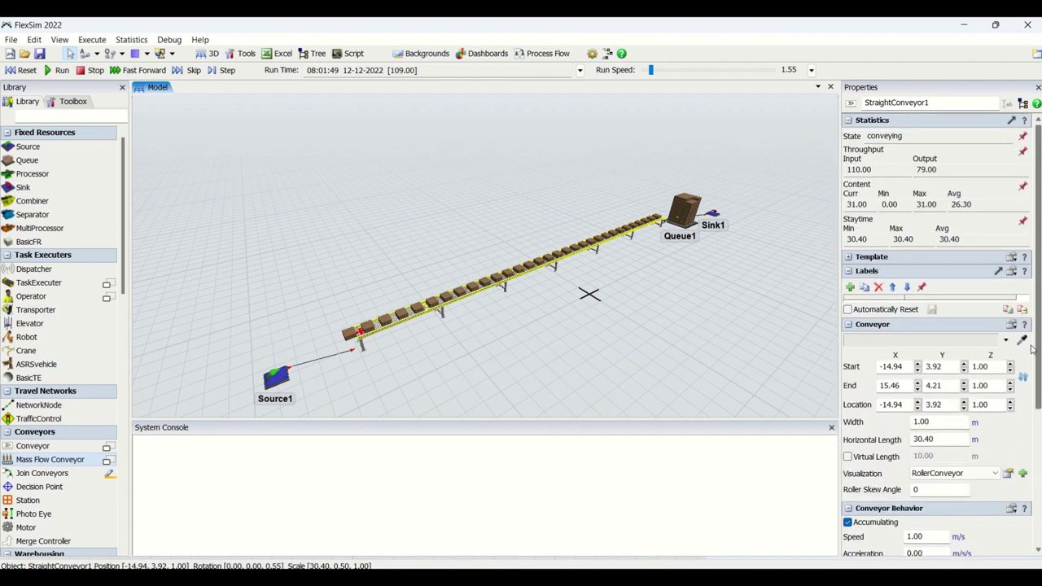
{"action": "left_click", "coordinate": [489, 358]}
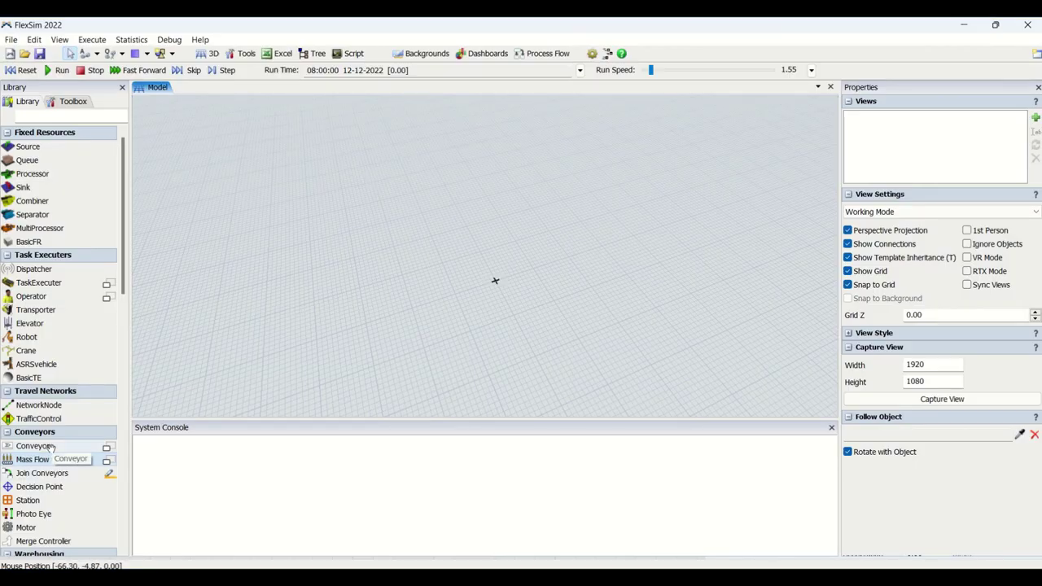
- Place a straight conveyor in the empty model
{"action": "left_click", "coordinate": [50, 447]}
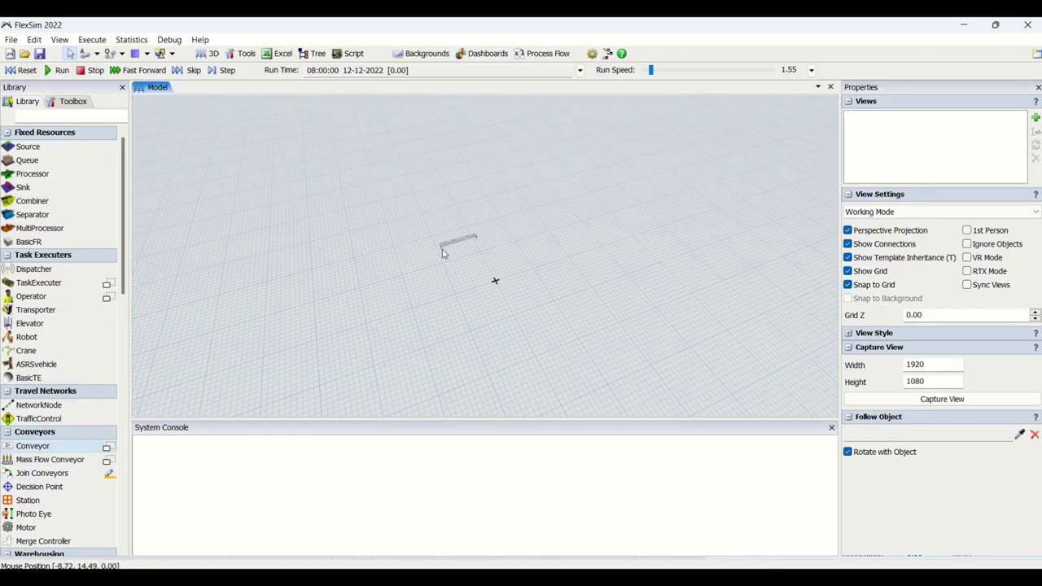
{"action": "left_click", "coordinate": [108, 447]}
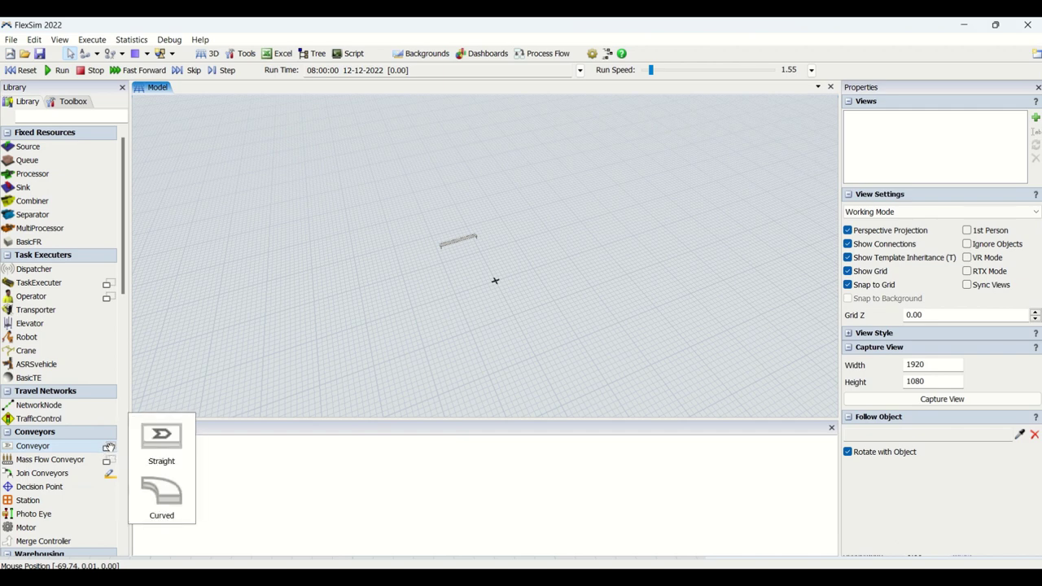
{"action": "left_click", "coordinate": [180, 442]}
{"action": "scroll", "coordinate": [464, 235], "scroll_direction": "up", "scroll_amount": 10}
{"action": "right_click_drag", "start_coordinate": [468, 365], "coordinate": [611, 344]}
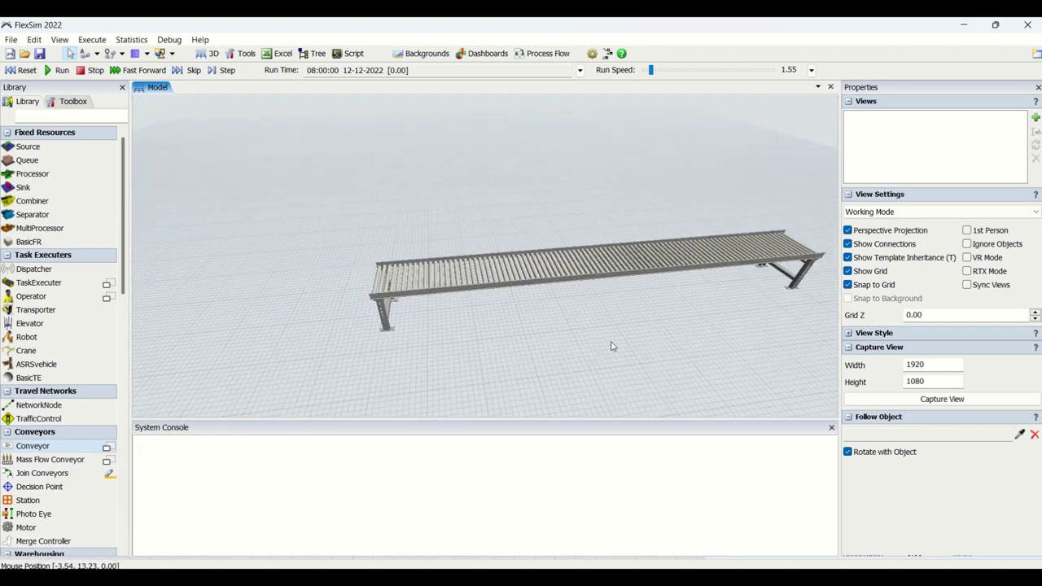
- Add a source at the conveyor's start and connect it to the conveyor
{"action": "left_click", "coordinate": [27, 147]}
{"action": "left_click", "coordinate": [322, 297]}
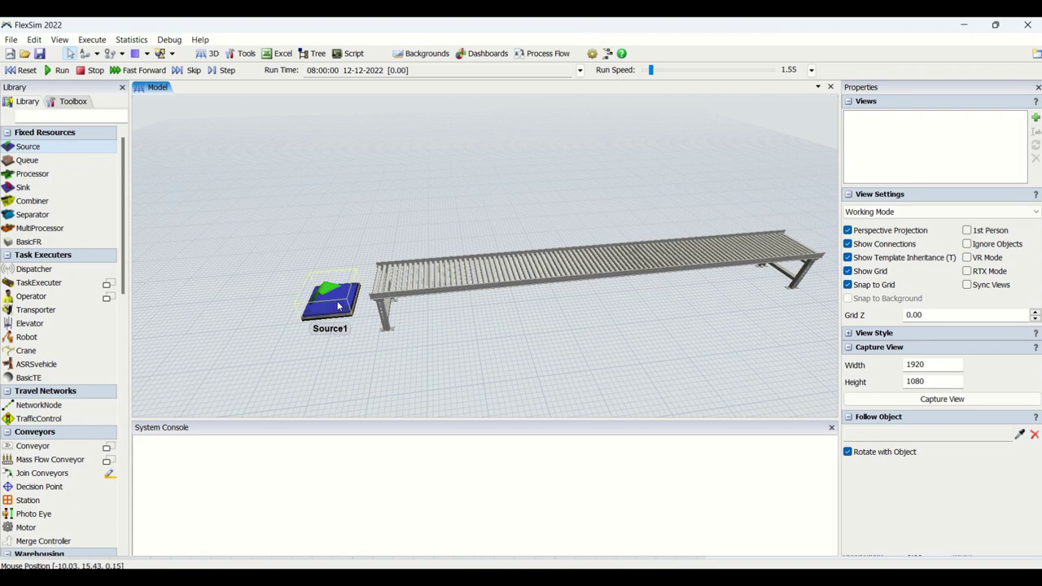
{"action": "key", "text": "a"}
{"action": "left_click", "coordinate": [337, 301]}
{"action": "left_click", "coordinate": [437, 274]}
{"action": "left_click_drag", "start_coordinate": [554, 346], "coordinate": [205, 354]}
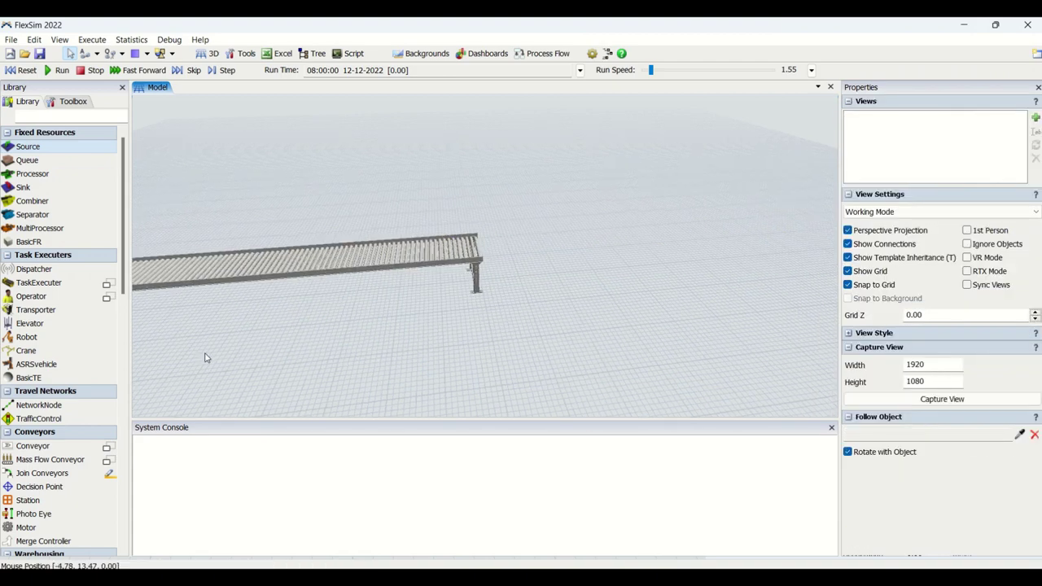
- Add a queue and a sink beyond the conveyor's end and connect conveyor, queue and sink in sequence
{"action": "key", "text": "a"}
{"action": "left_click", "coordinate": [459, 251]}
{"action": "left_click_drag", "start_coordinate": [569, 265], "coordinate": [759, 253]}
{"action": "left_click", "coordinate": [590, 291]}
{"action": "key", "text": "a"}
{"action": "left_click", "coordinate": [835, 284]}
- Try a width of 5 m on the straight conveyor and return it to 1 m
{"action": "left_click_drag", "start_coordinate": [437, 327], "coordinate": [570, 309]}
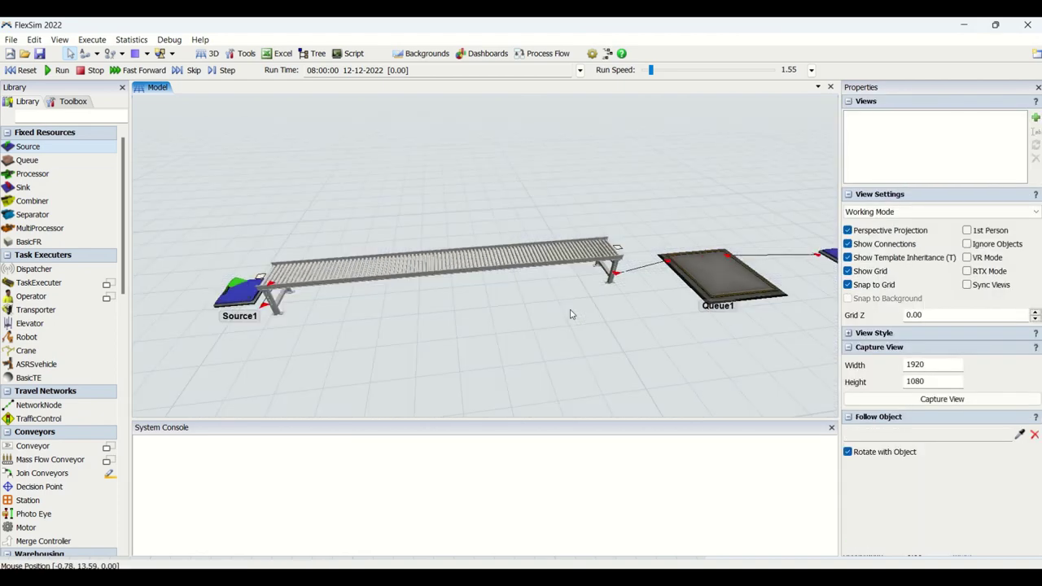
{"action": "scroll", "coordinate": [570, 310], "scroll_direction": "down", "scroll_amount": 2}
{"action": "right_click_drag", "start_coordinate": [363, 359], "coordinate": [376, 368]}
{"action": "scroll", "coordinate": [377, 371], "scroll_direction": "up", "scroll_amount": 2}
{"action": "right_click_drag", "start_coordinate": [459, 380], "coordinate": [480, 372]}
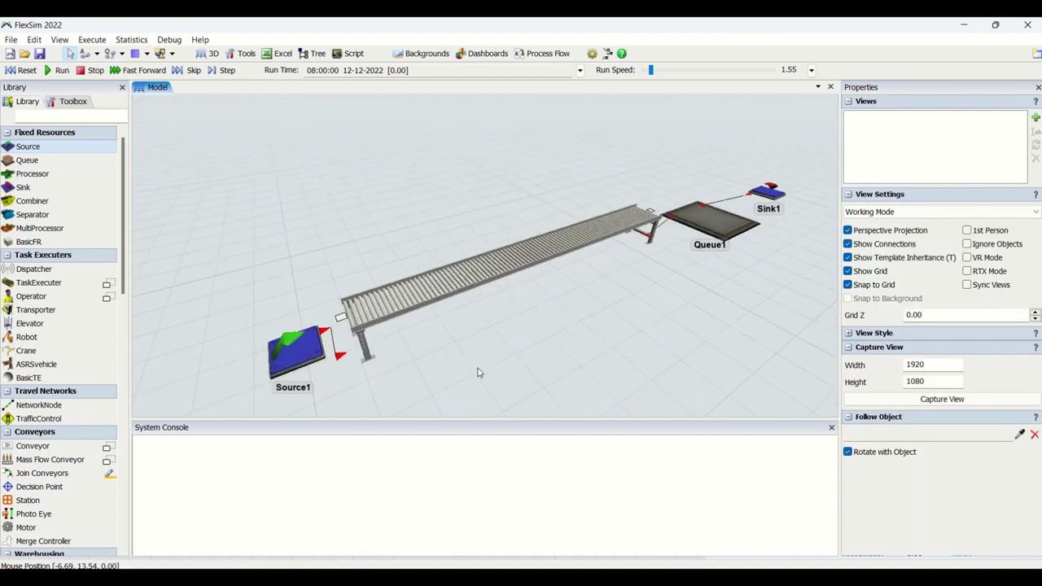
{"action": "left_click", "coordinate": [404, 297]}
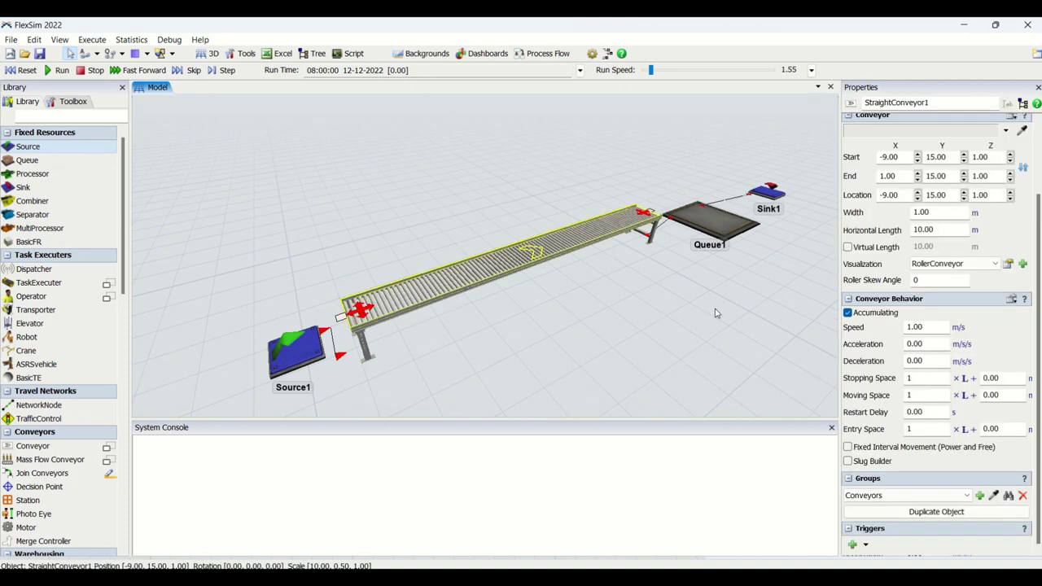
{"action": "scroll", "coordinate": [1039, 131], "scroll_direction": "up", "scroll_amount": 3}
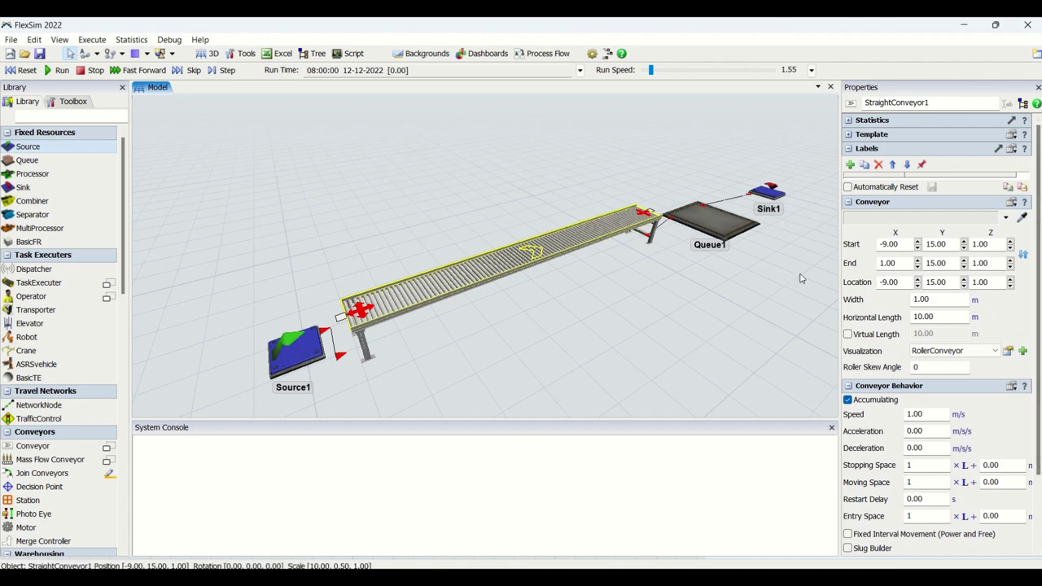
{"action": "left_click_drag", "start_coordinate": [947, 300], "coordinate": [909, 303]}
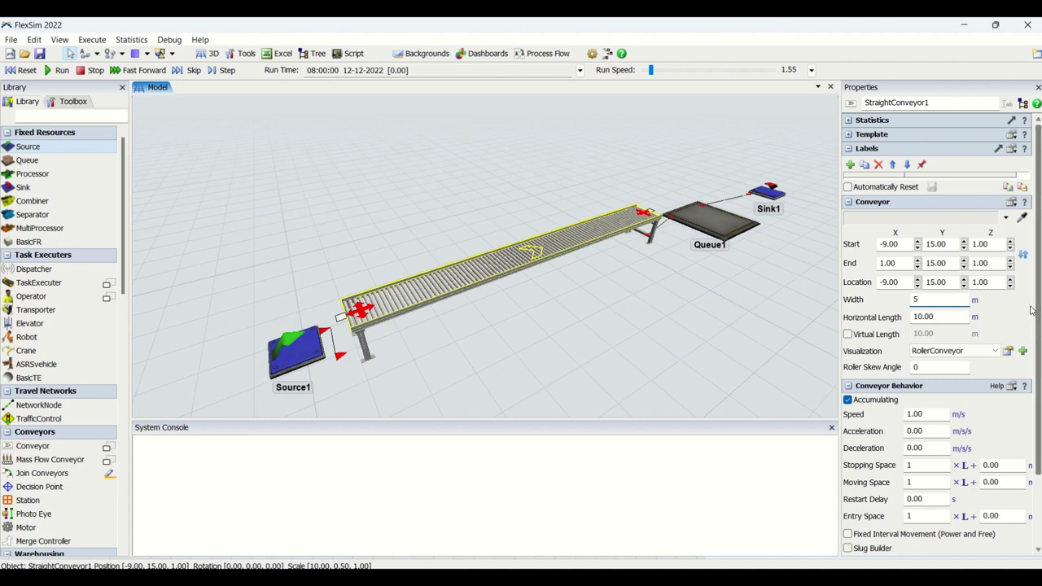
{"action": "key", "text": "Return"}
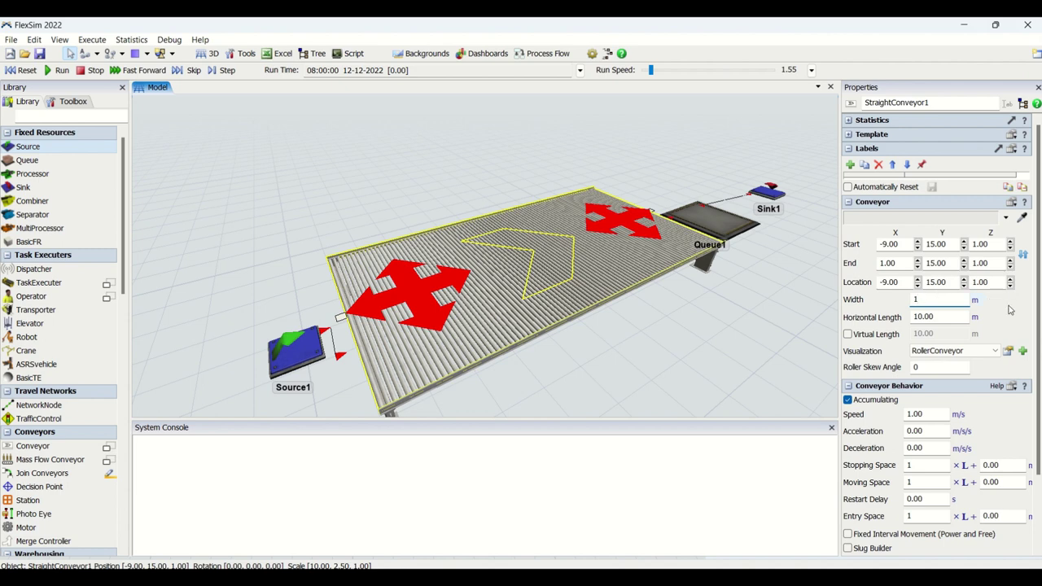
{"action": "key", "text": "Return"}
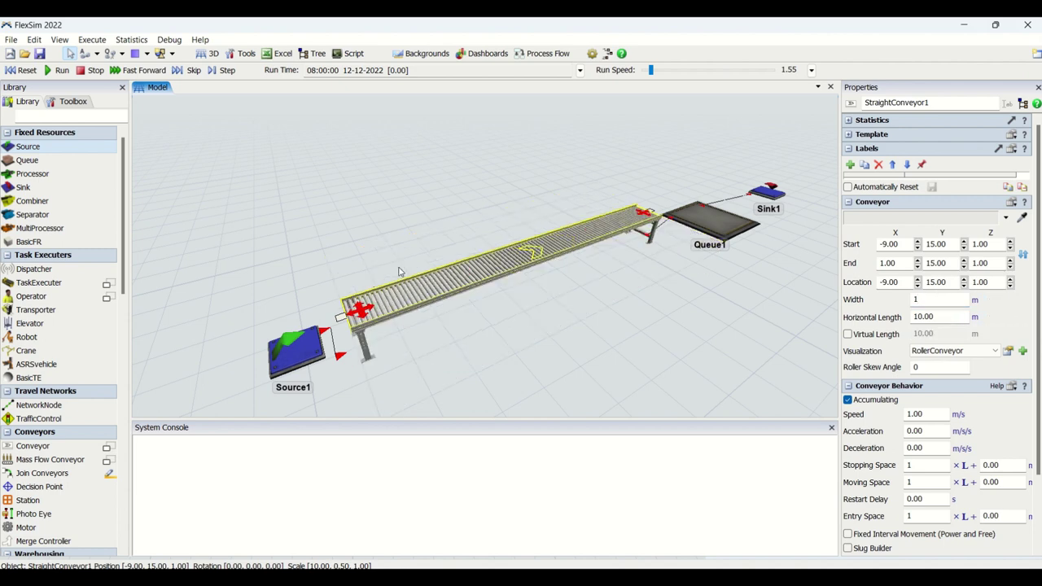
- Pull the conveyor's end point back toward the source, shortening it to about 8.76 m
{"action": "left_click_drag", "start_coordinate": [632, 274], "coordinate": [583, 345]}
{"action": "left_click", "coordinate": [587, 300]}
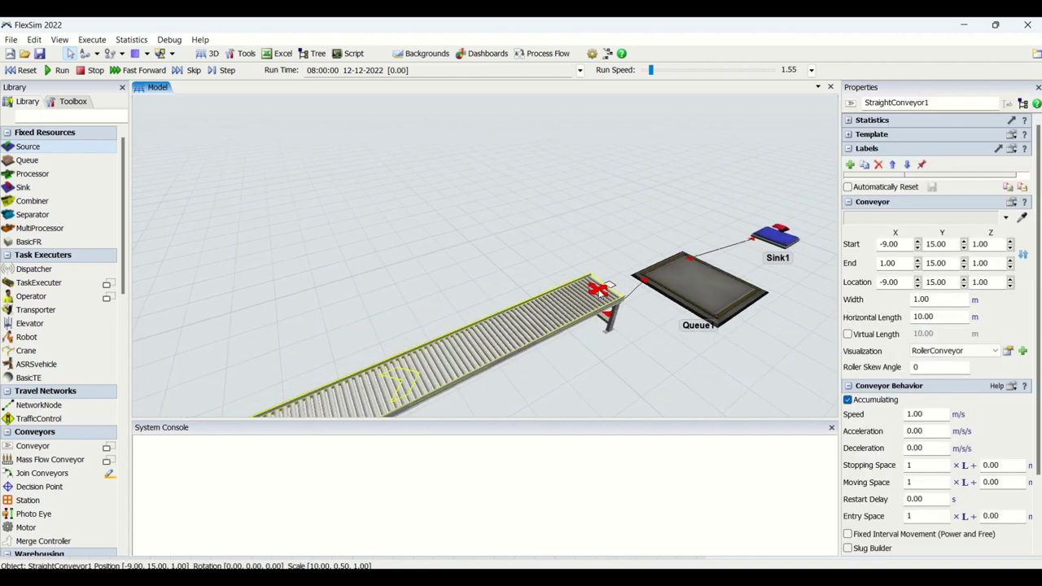
{"action": "left_click_drag", "start_coordinate": [602, 292], "coordinate": [573, 317]}
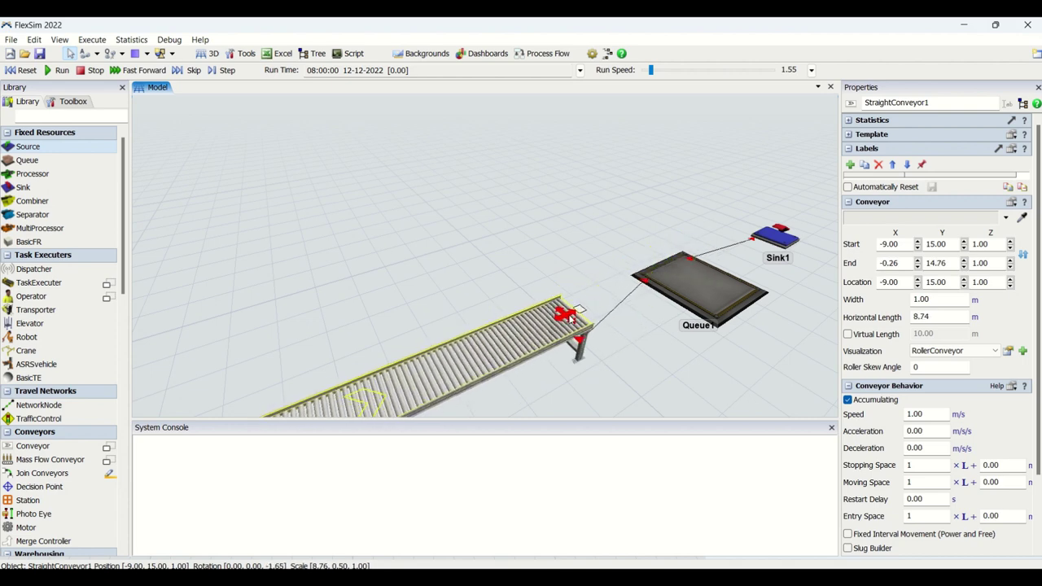
- Stretch the conveyor's end past the queue to about 15.14 m and shorten it again to about 8.78 m
{"action": "right_click_drag", "start_coordinate": [673, 374], "coordinate": [561, 359]}
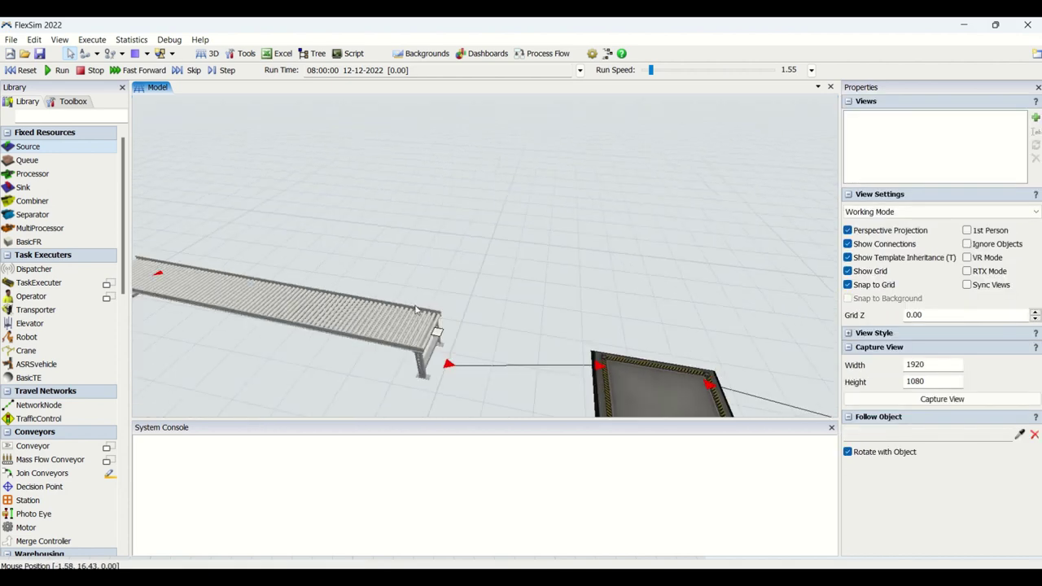
{"action": "left_click", "coordinate": [420, 328]}
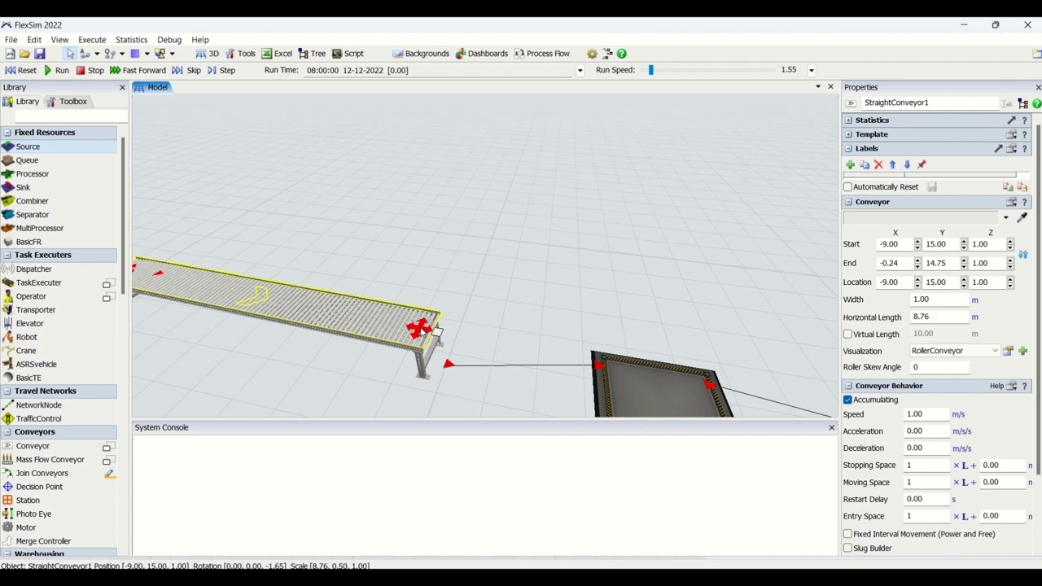
{"action": "left_click_drag", "start_coordinate": [420, 328], "coordinate": [756, 373]}
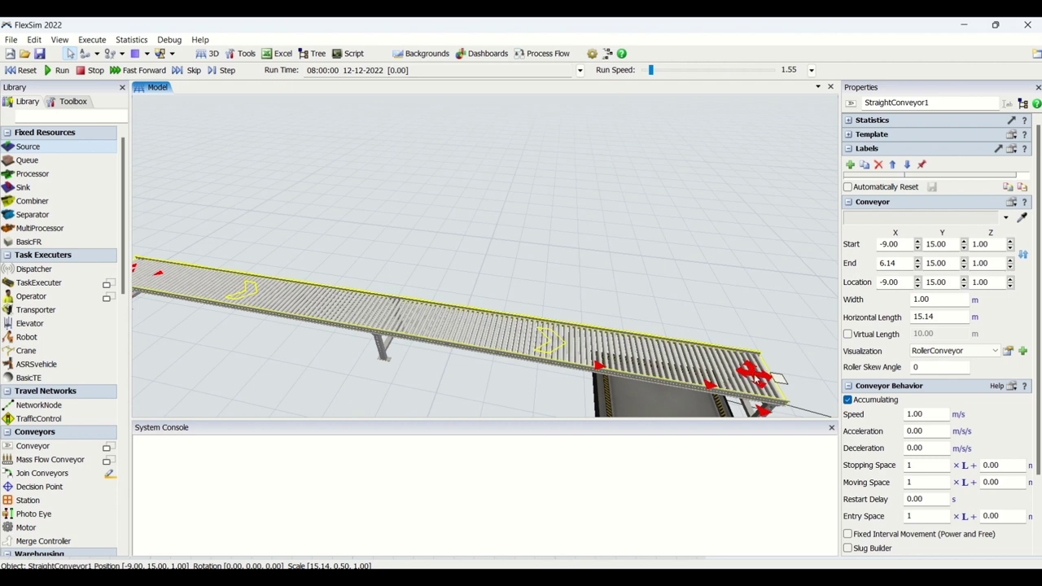
{"action": "left_click_drag", "start_coordinate": [755, 374], "coordinate": [427, 322]}
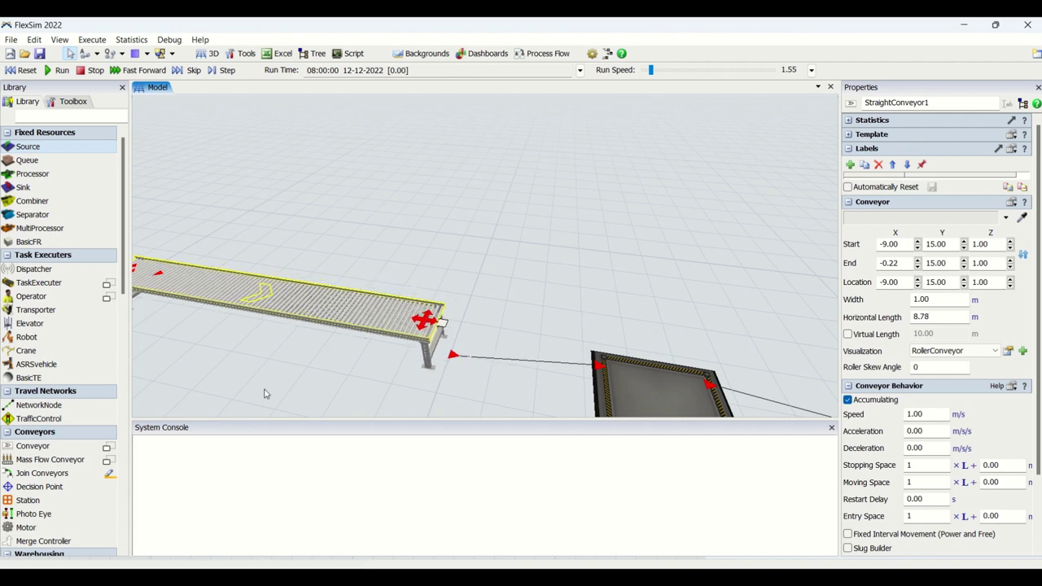
- Set the straight conveyor's horizontal length to 10 m
{"action": "left_click_drag", "start_coordinate": [263, 394], "coordinate": [451, 410]}
{"action": "left_click", "coordinate": [523, 320]}
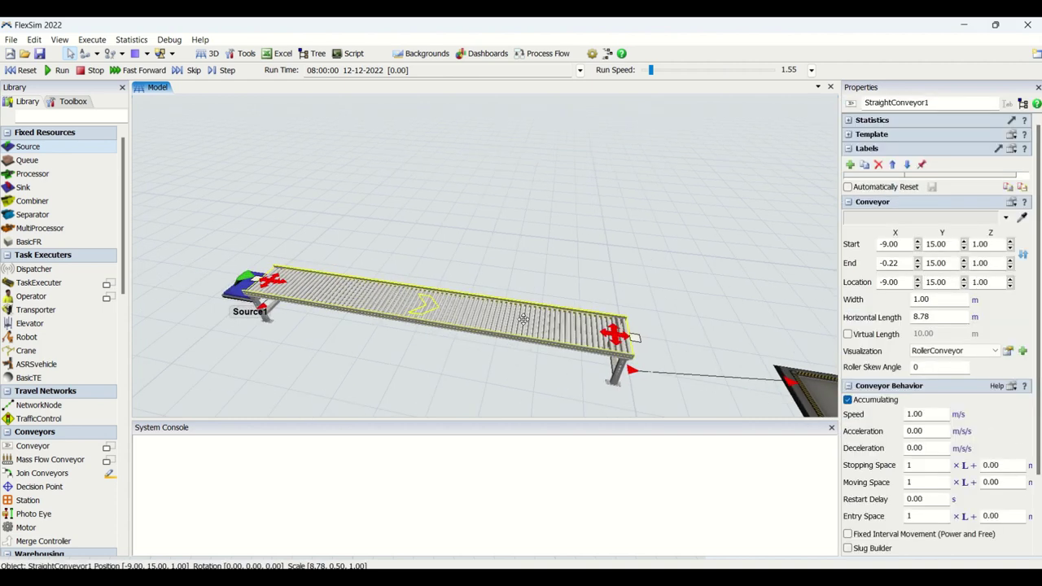
{"action": "left_click", "coordinate": [939, 316]}
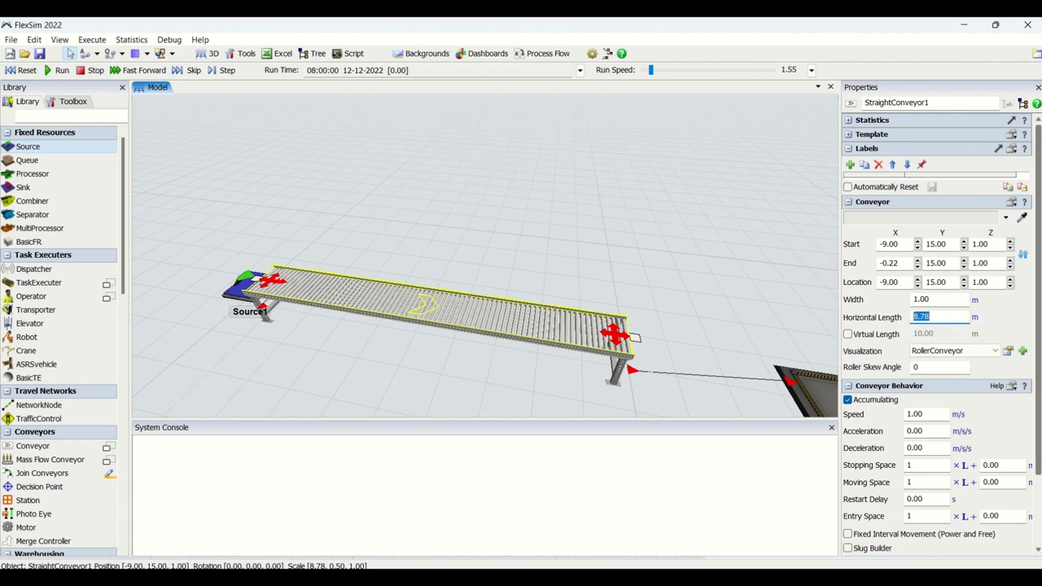
{"action": "left_click", "coordinate": [686, 282]}
{"action": "left_click_drag", "start_coordinate": [687, 283], "coordinate": [594, 249]}
{"action": "left_click", "coordinate": [493, 304]}
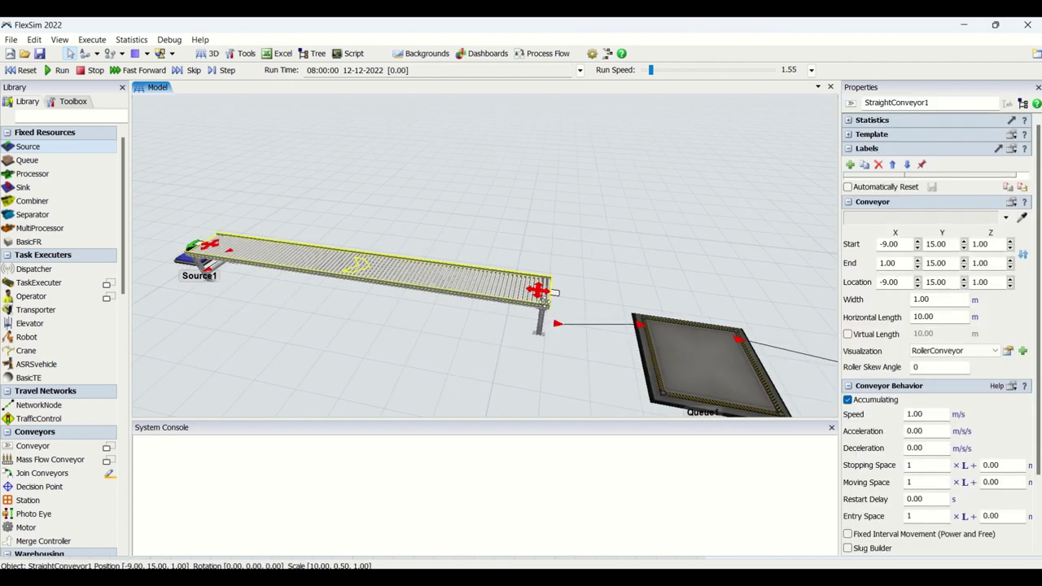
- View the length units available for the conveyor's horizontal length, keeping meters
{"action": "left_click", "coordinate": [976, 319]}
{"action": "left_click", "coordinate": [981, 317]}
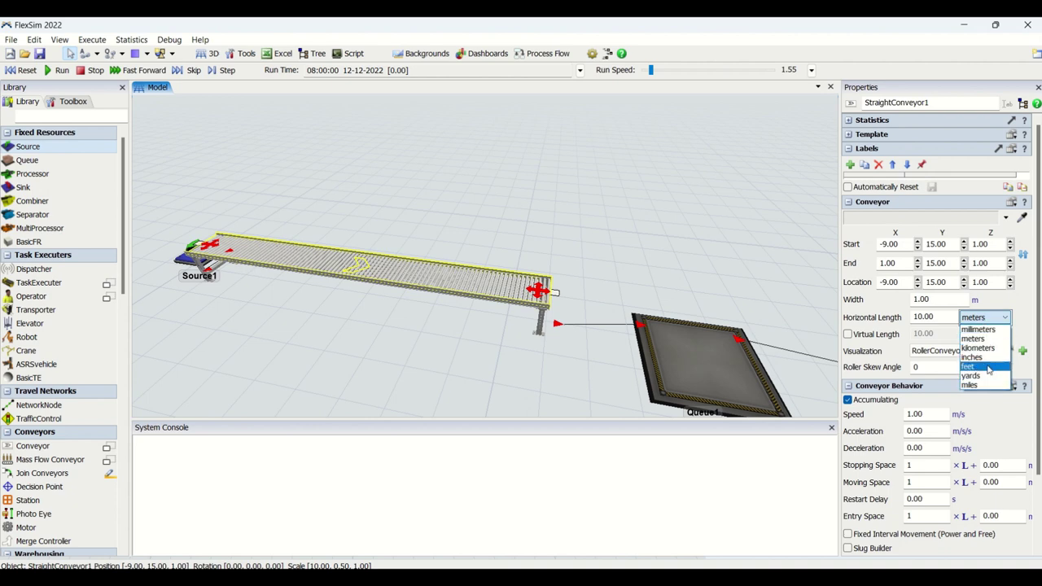
{"action": "left_click", "coordinate": [1005, 296]}
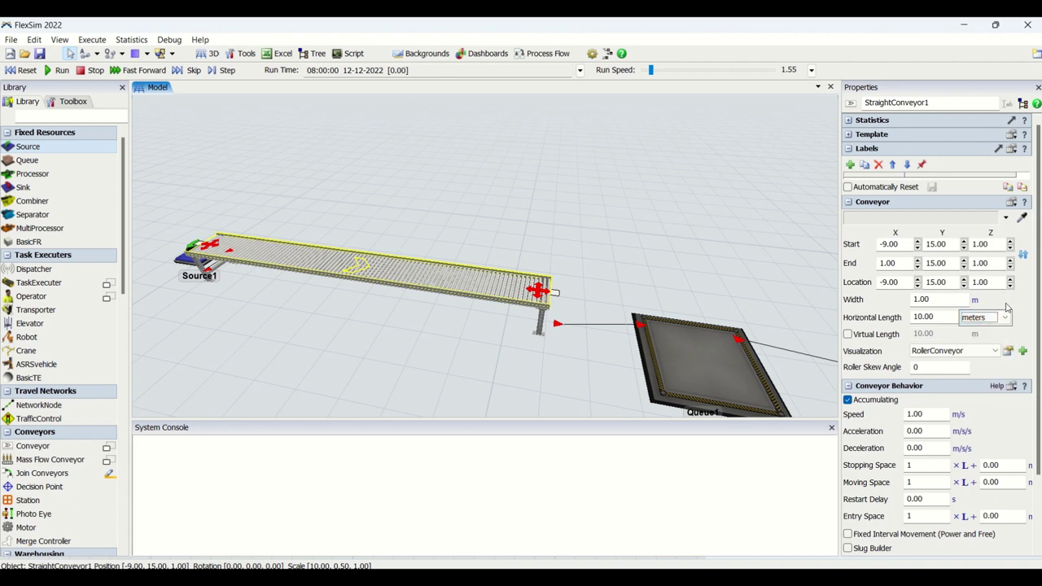
{"action": "left_click", "coordinate": [1026, 304]}
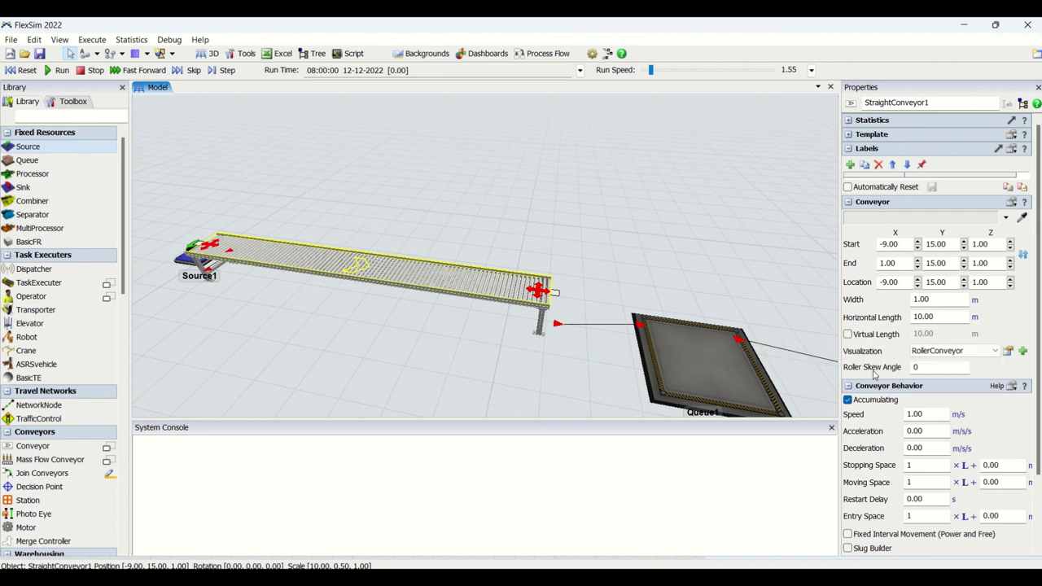
{"action": "left_click_drag", "start_coordinate": [394, 338], "coordinate": [478, 326]}
{"action": "scroll", "coordinate": [479, 326], "scroll_direction": "down", "scroll_amount": 3}
{"action": "left_click", "coordinate": [490, 294]}
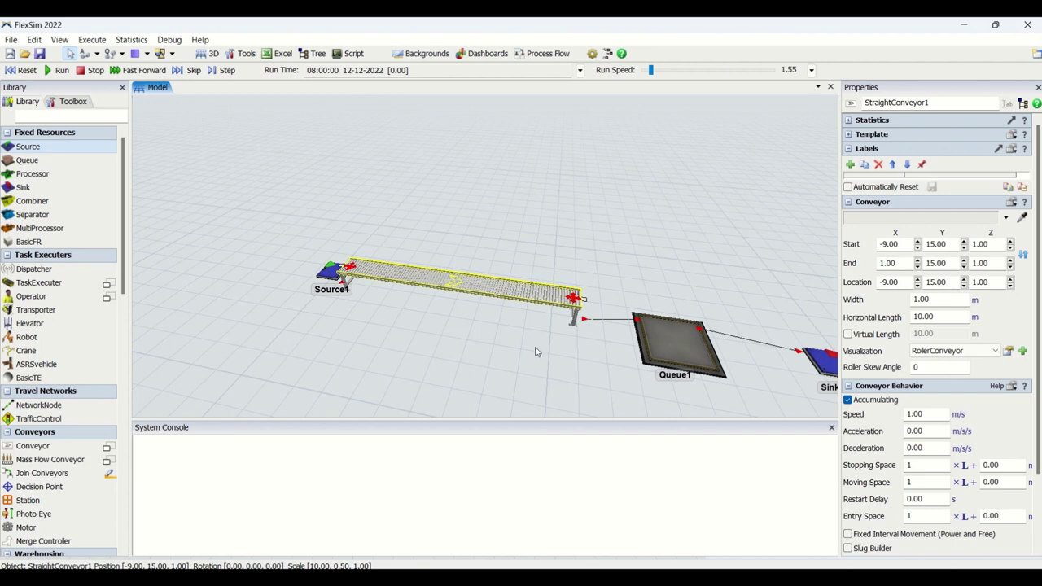
{"action": "scroll", "coordinate": [535, 352], "scroll_direction": "up", "scroll_amount": 3}
{"action": "scroll", "coordinate": [536, 351], "scroll_direction": "down", "scroll_amount": 2}
{"action": "left_click_drag", "start_coordinate": [526, 348], "coordinate": [447, 346]}
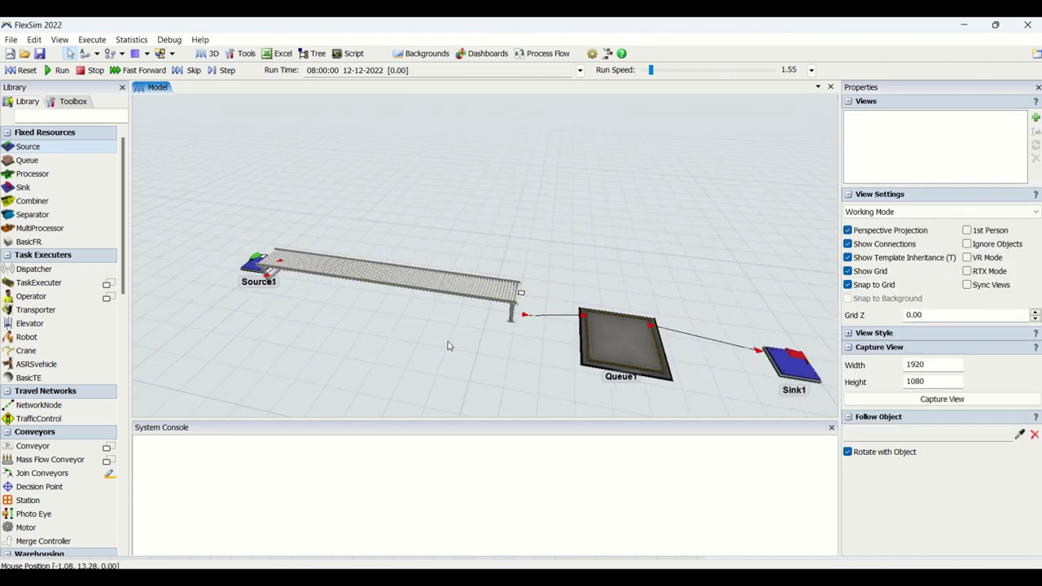
{"action": "left_click", "coordinate": [481, 285]}
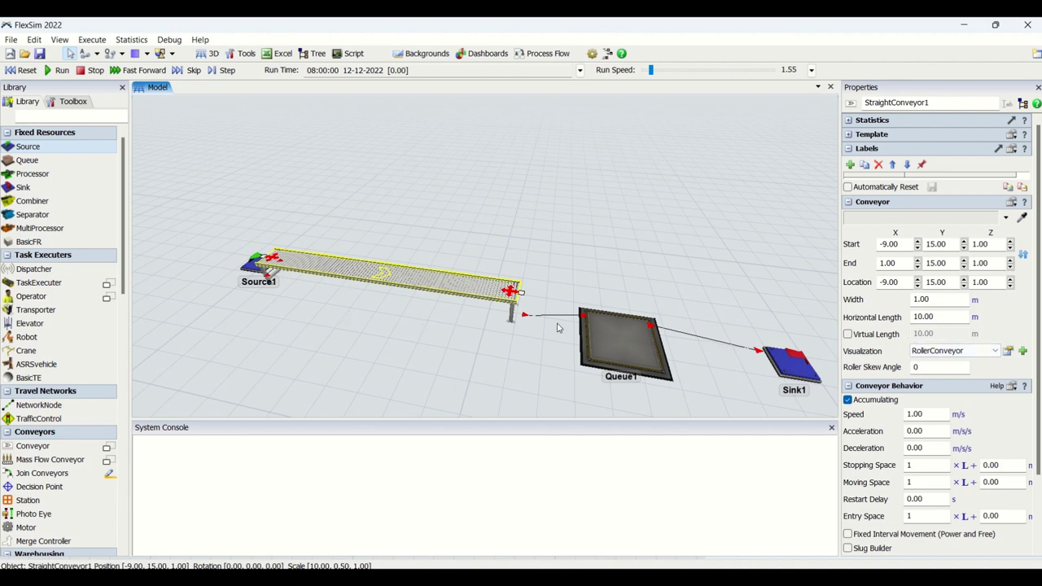
{"action": "left_click_drag", "start_coordinate": [558, 327], "coordinate": [403, 372]}
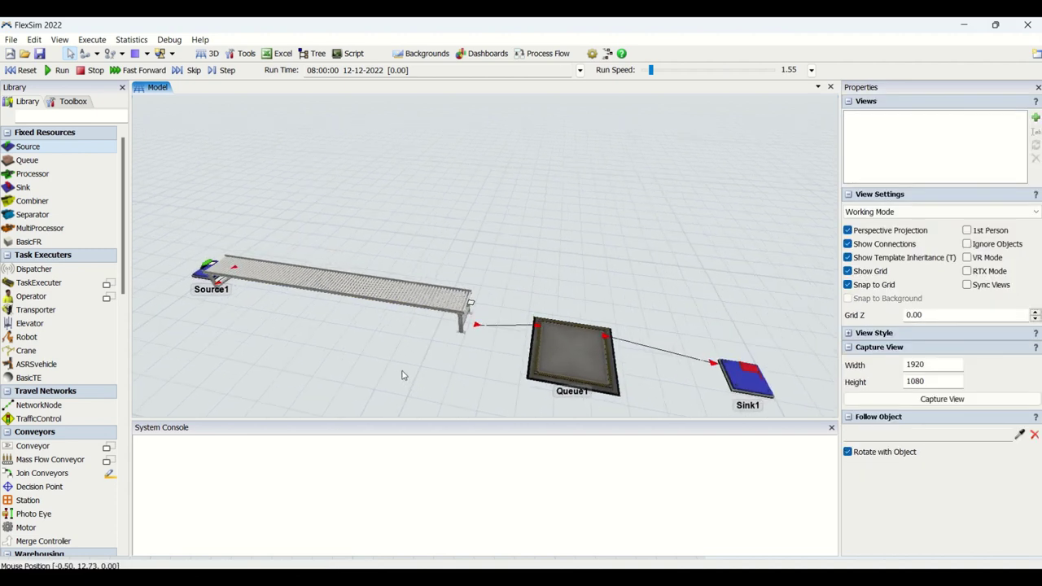
- Add a new custom visualization to the straight conveyor and toggle Draw Rollers off and on, leaving it enabled
{"action": "left_click", "coordinate": [434, 301]}
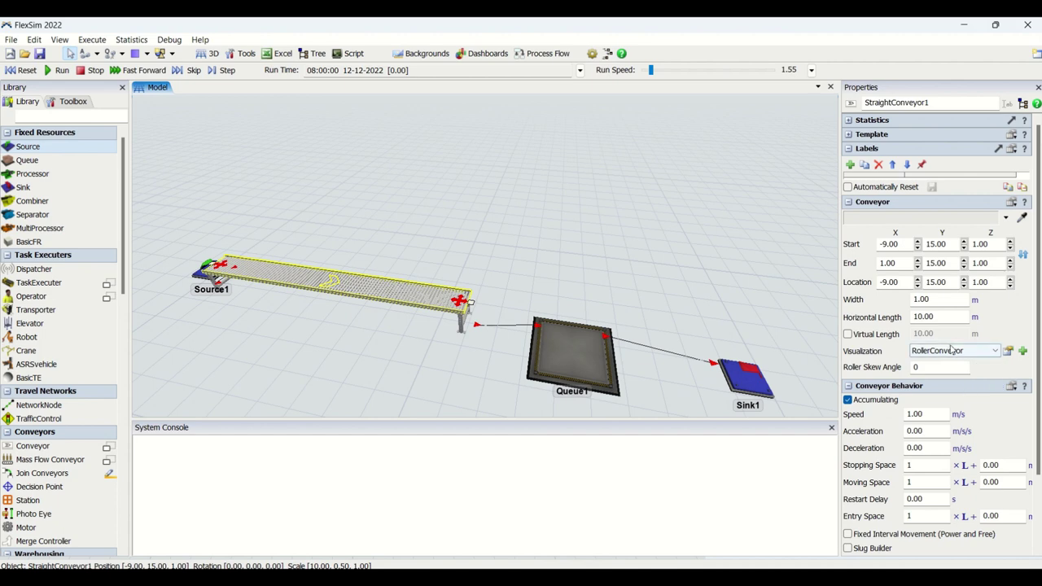
{"action": "left_click", "coordinate": [1022, 351]}
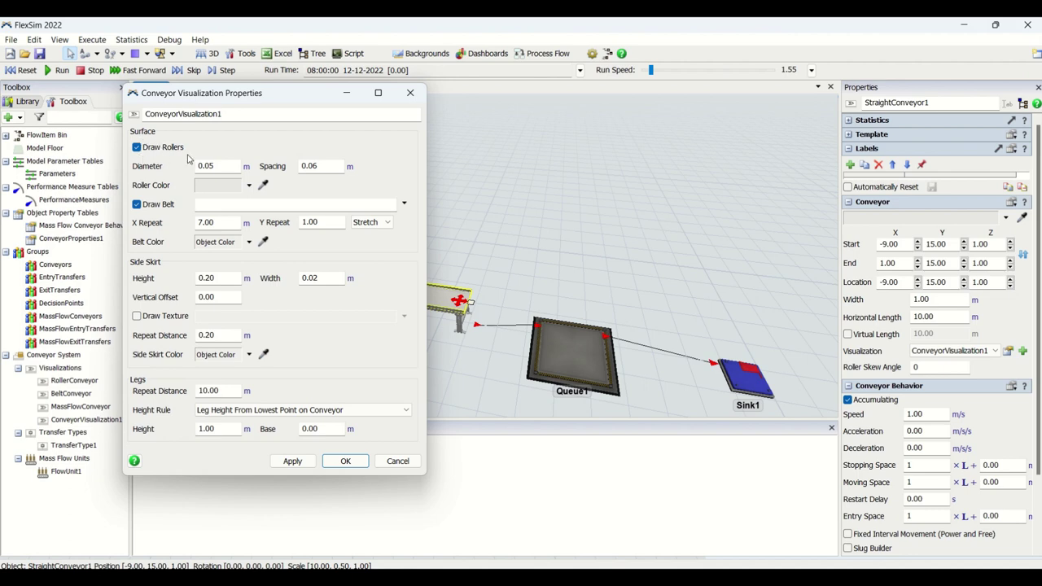
{"action": "left_click", "coordinate": [137, 148]}
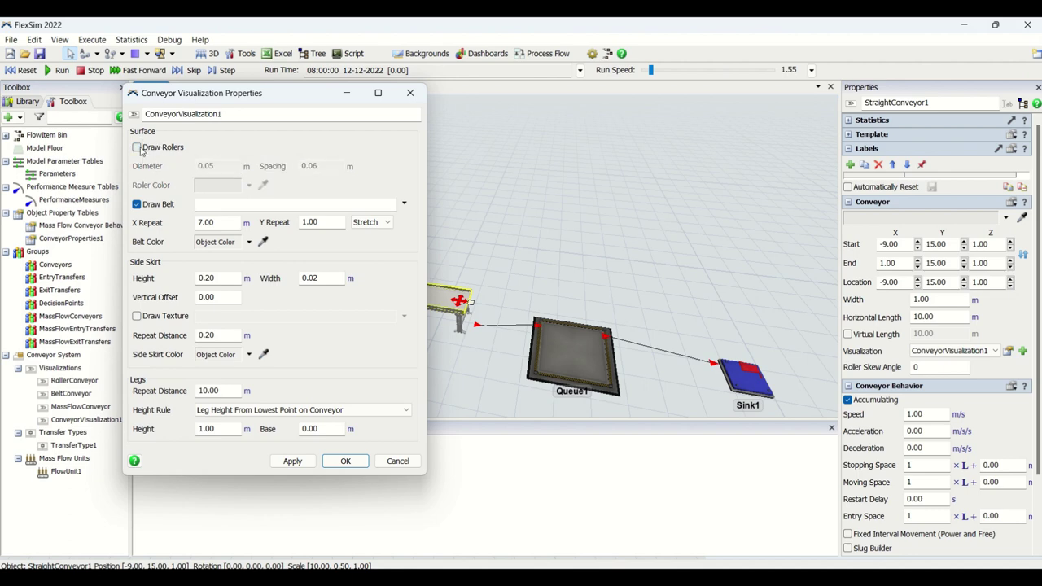
{"action": "left_click", "coordinate": [138, 148]}
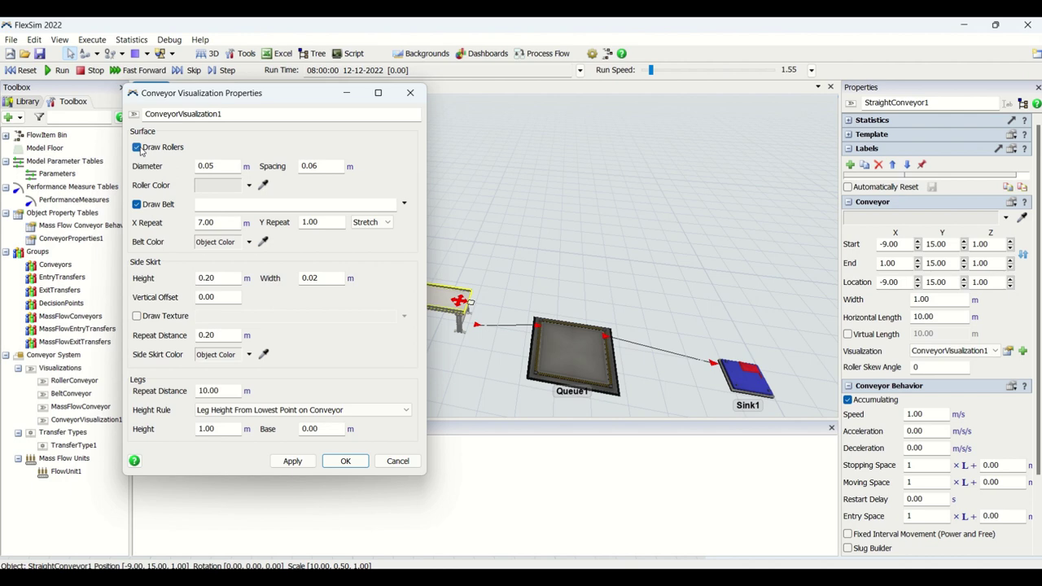
{"action": "left_click", "coordinate": [137, 149]}
{"action": "left_click", "coordinate": [137, 149]}
- Examine the conveyor's belt surface, rollers, side skirts and legs at both its queue end and its source end
{"action": "left_click_drag", "start_coordinate": [471, 352], "coordinate": [651, 402]}
{"action": "scroll", "coordinate": [611, 360], "scroll_direction": "up", "scroll_amount": 3}
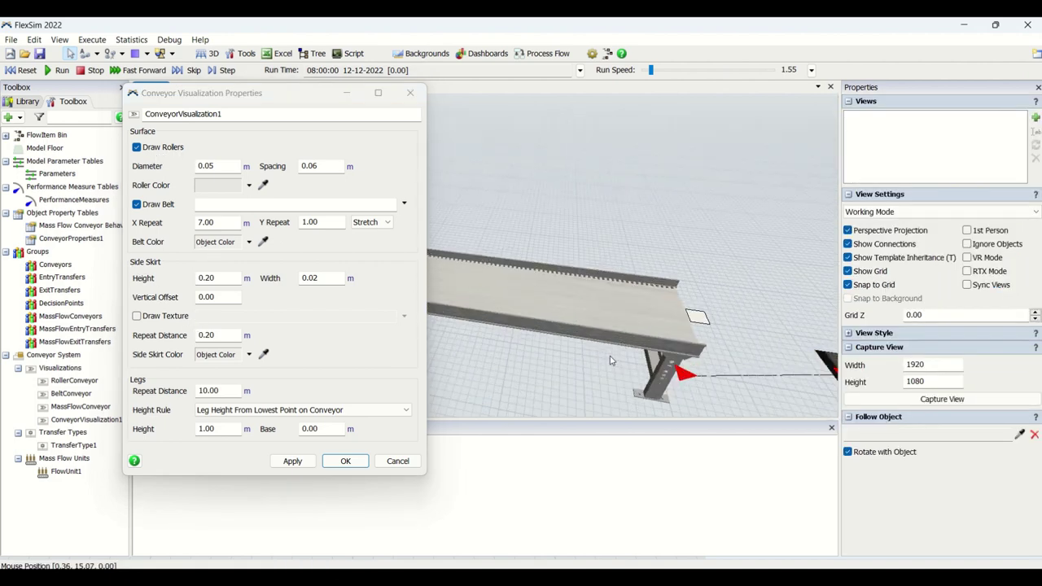
{"action": "right_click_drag", "start_coordinate": [604, 383], "coordinate": [585, 386]}
{"action": "left_click_drag", "start_coordinate": [584, 387], "coordinate": [765, 300]}
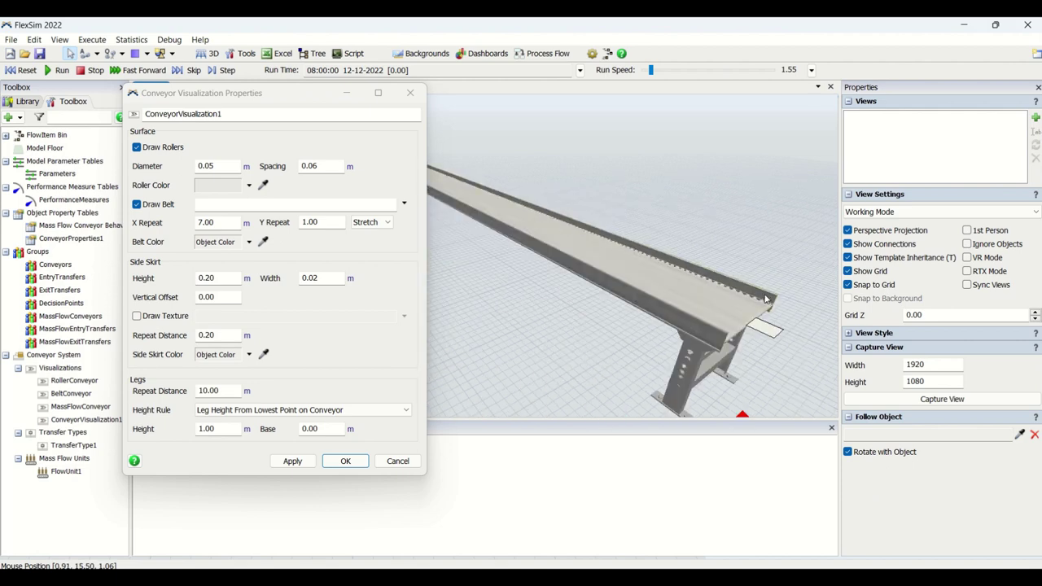
{"action": "left_click", "coordinate": [764, 298]}
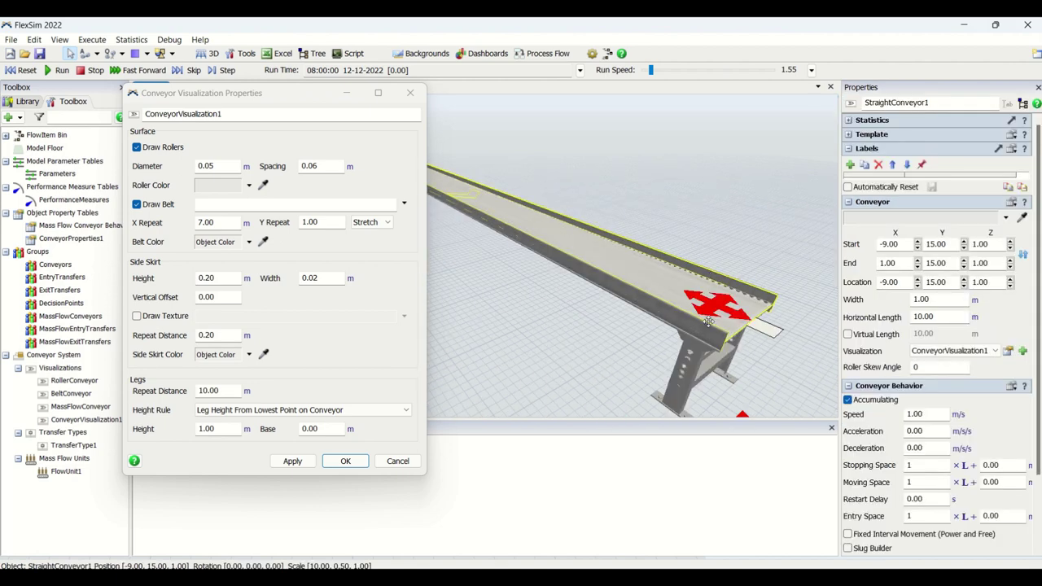
{"action": "left_click", "coordinate": [503, 393]}
{"action": "scroll", "coordinate": [503, 388], "scroll_direction": "down", "scroll_amount": 2}
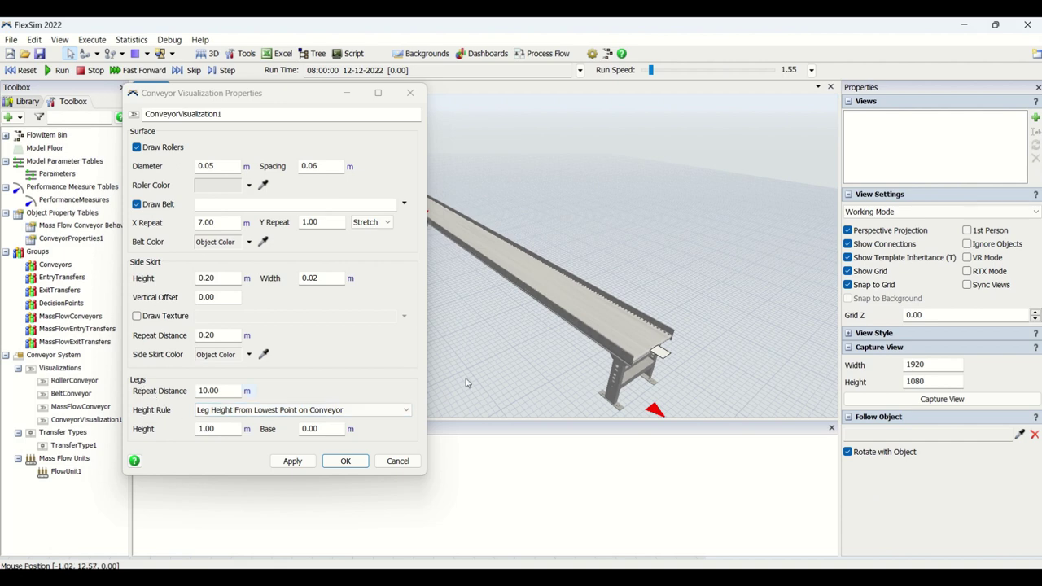
{"action": "left_click_drag", "start_coordinate": [489, 391], "coordinate": [507, 331]}
{"action": "right_click_drag", "start_coordinate": [506, 331], "coordinate": [511, 346]}
{"action": "left_click_drag", "start_coordinate": [515, 329], "coordinate": [771, 332]}
{"action": "scroll", "coordinate": [554, 352], "scroll_direction": "up", "scroll_amount": 6}
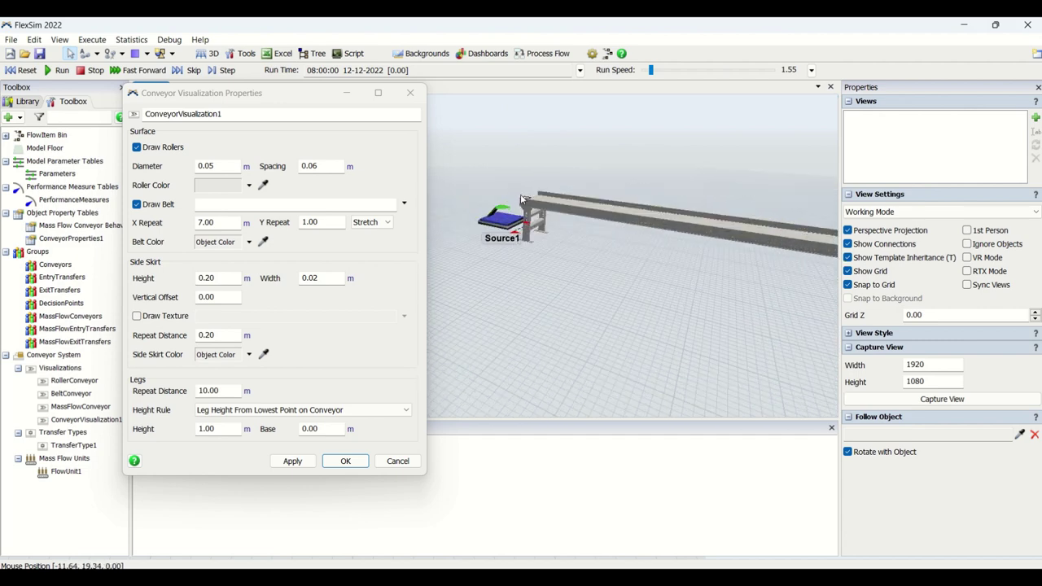
{"action": "scroll", "coordinate": [571, 271], "scroll_direction": "down", "scroll_amount": 6}
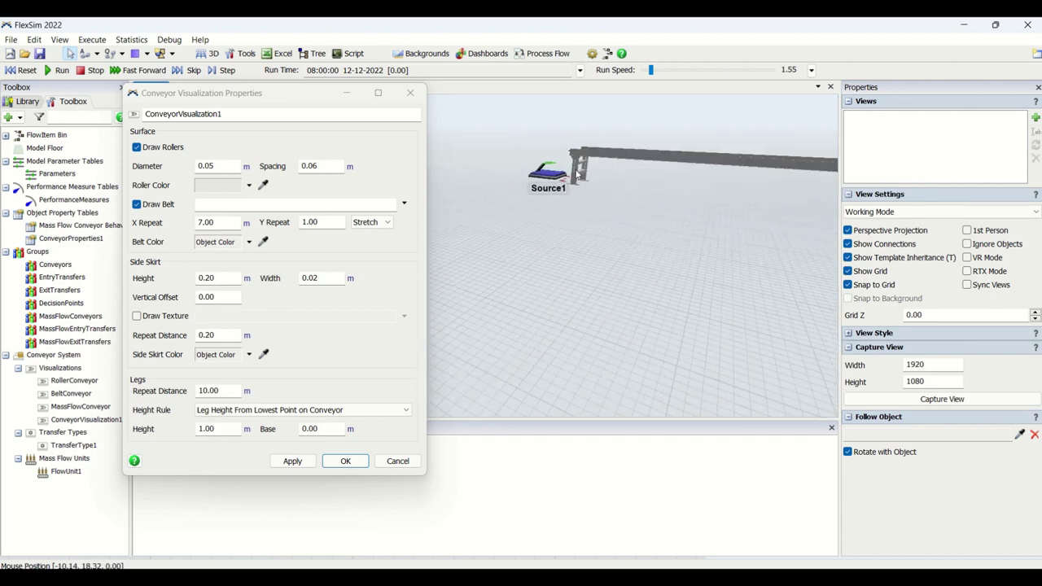
{"action": "scroll", "coordinate": [581, 346], "scroll_direction": "up", "scroll_amount": 5}
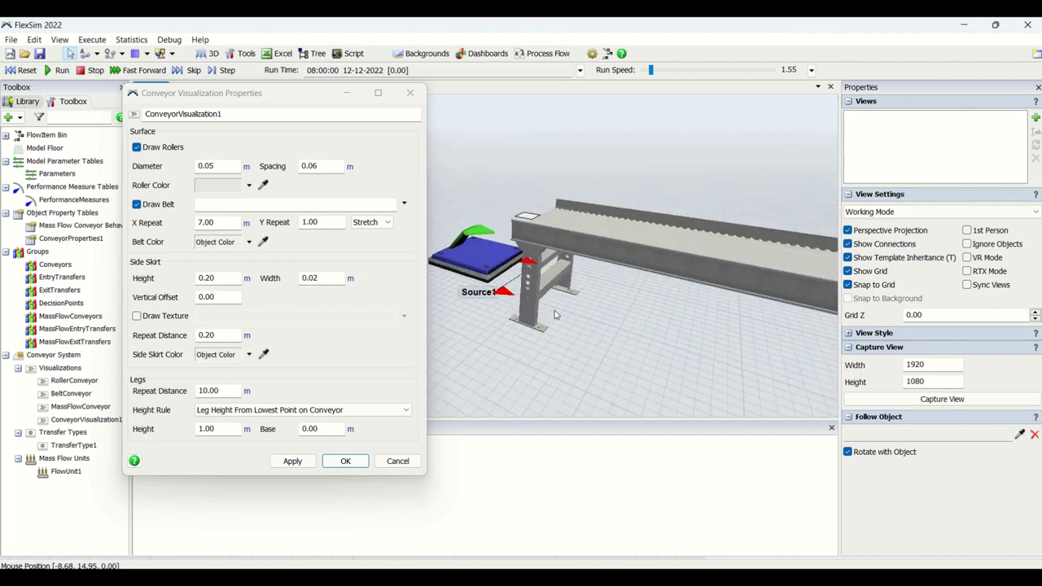
- View the leg height rule options, keep Leg Height From Lowest Point on Conveyor, and accept the visualization settings
{"action": "left_click", "coordinate": [326, 409]}
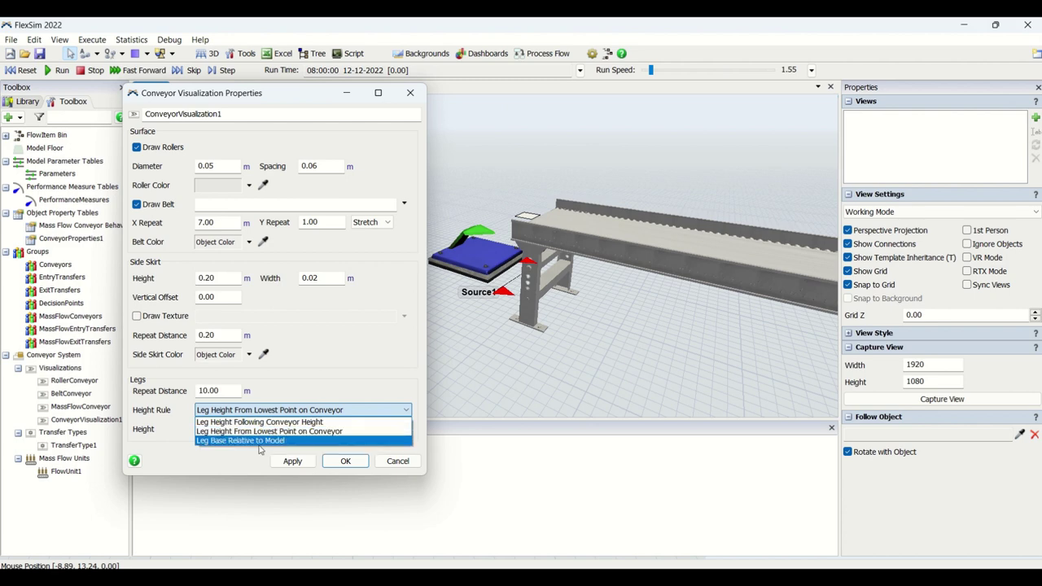
{"action": "left_click", "coordinate": [349, 384]}
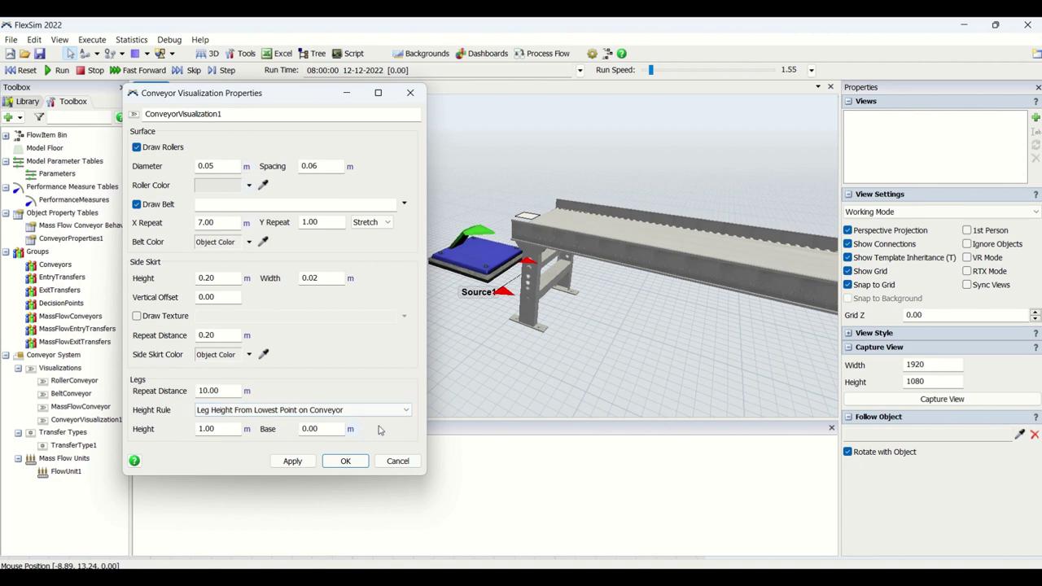
{"action": "left_click", "coordinate": [345, 461]}
- Switch the straight conveyor's visualization from the custom one to RollerConveyor
{"action": "right_click_drag", "start_coordinate": [692, 382], "coordinate": [338, 287]}
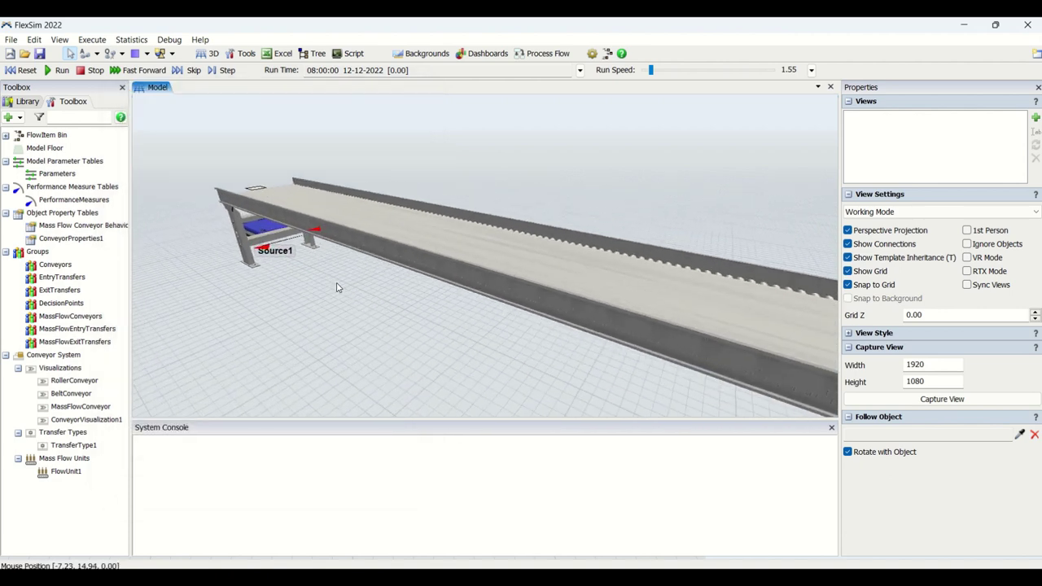
{"action": "scroll", "coordinate": [337, 283], "scroll_direction": "down", "scroll_amount": 4}
{"action": "left_click_drag", "start_coordinate": [378, 365], "coordinate": [276, 296]}
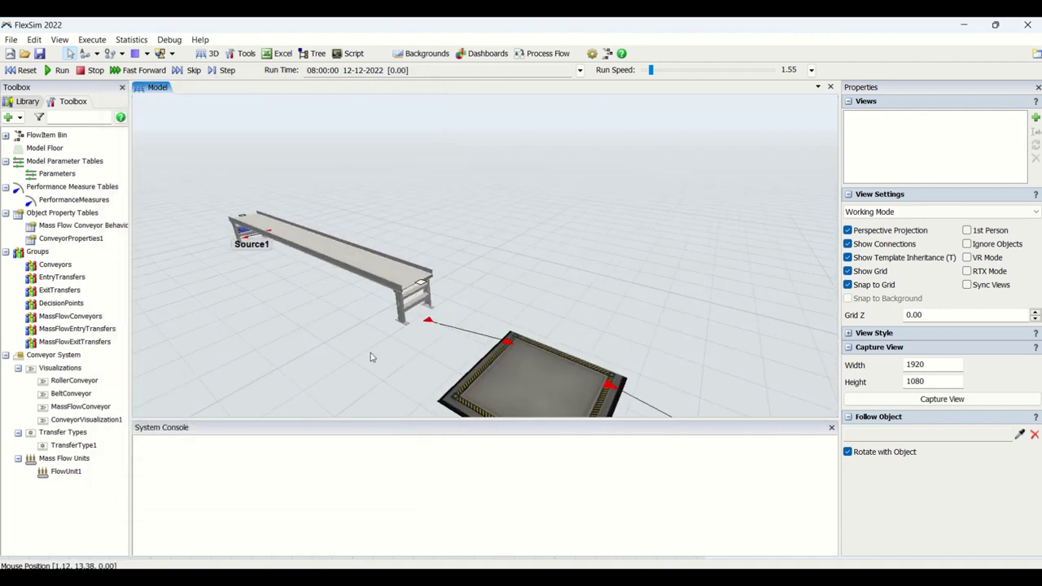
{"action": "scroll", "coordinate": [371, 356], "scroll_direction": "up", "scroll_amount": 3}
{"action": "left_click", "coordinate": [394, 298]}
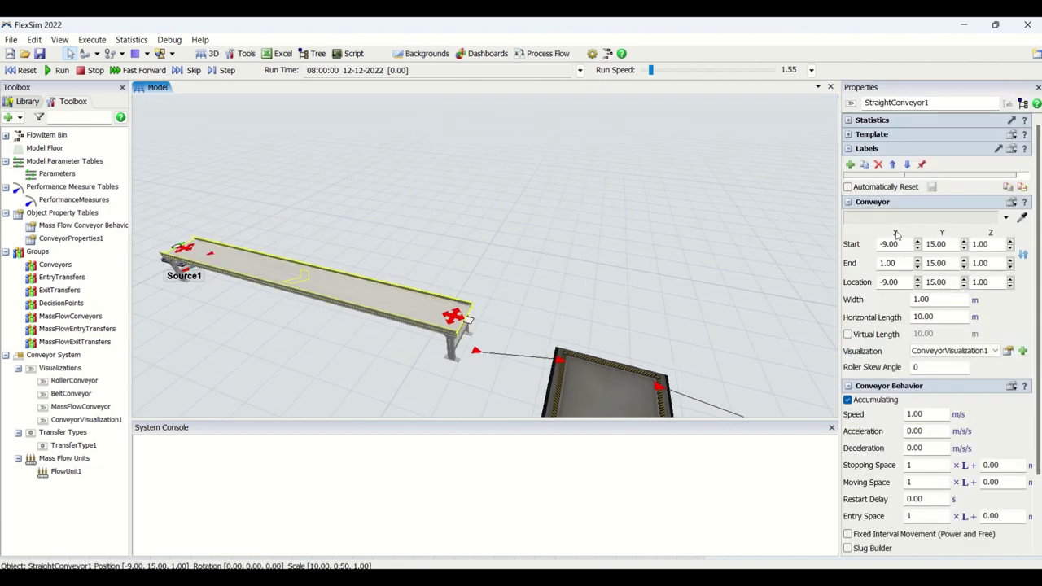
{"action": "left_click", "coordinate": [948, 351]}
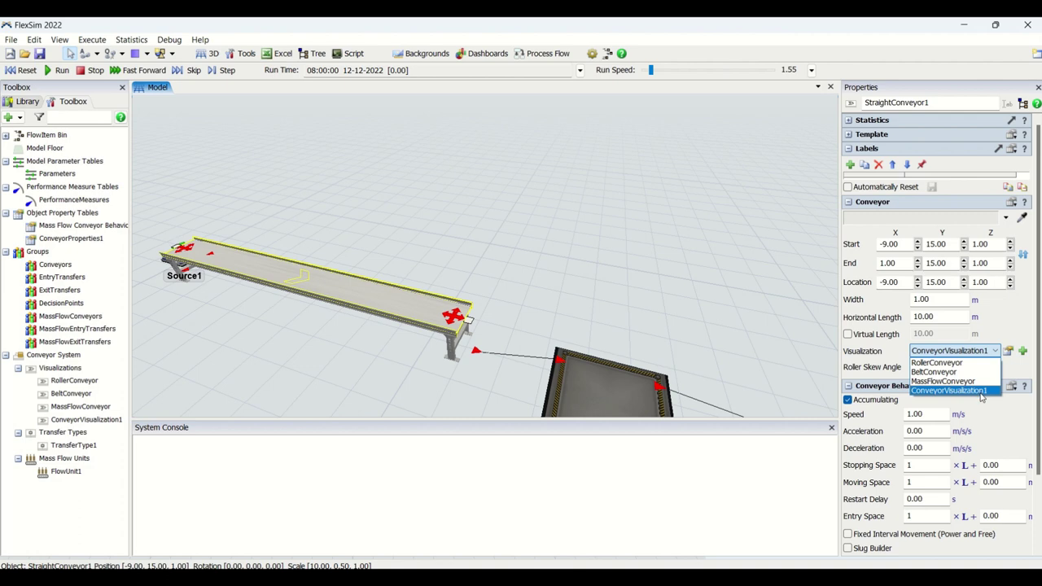
{"action": "left_click", "coordinate": [963, 364]}
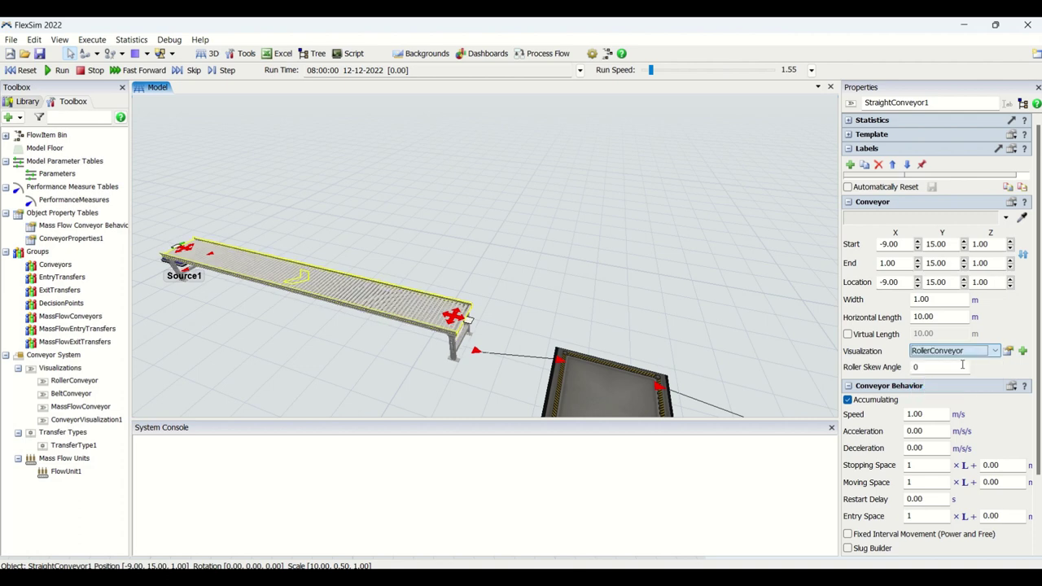
- Try the BeltConveyor visualization on the straight conveyor, followed by MassFlowConveyor
{"action": "left_click", "coordinate": [997, 351]}
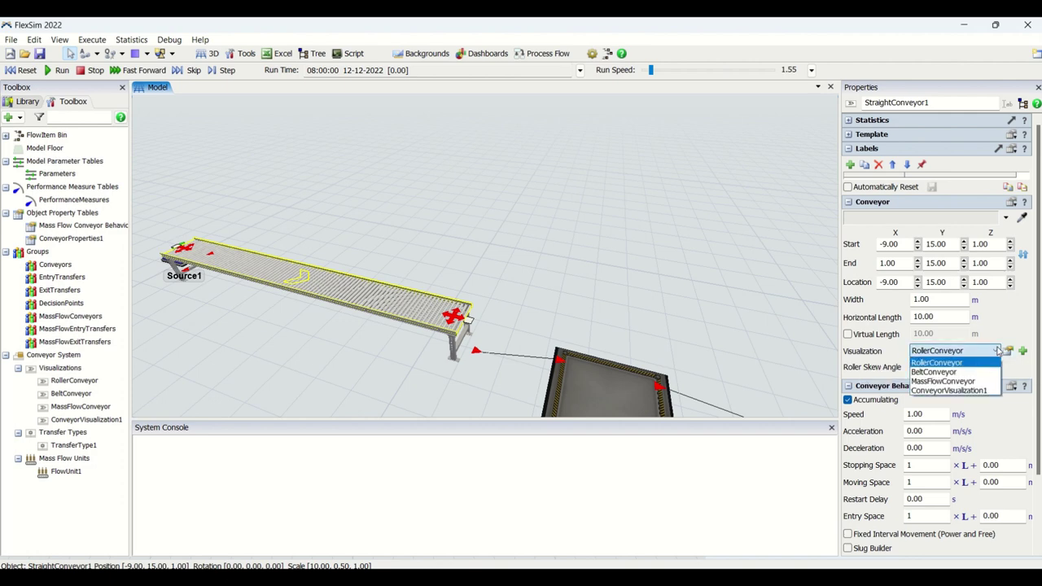
{"action": "left_click", "coordinate": [975, 373]}
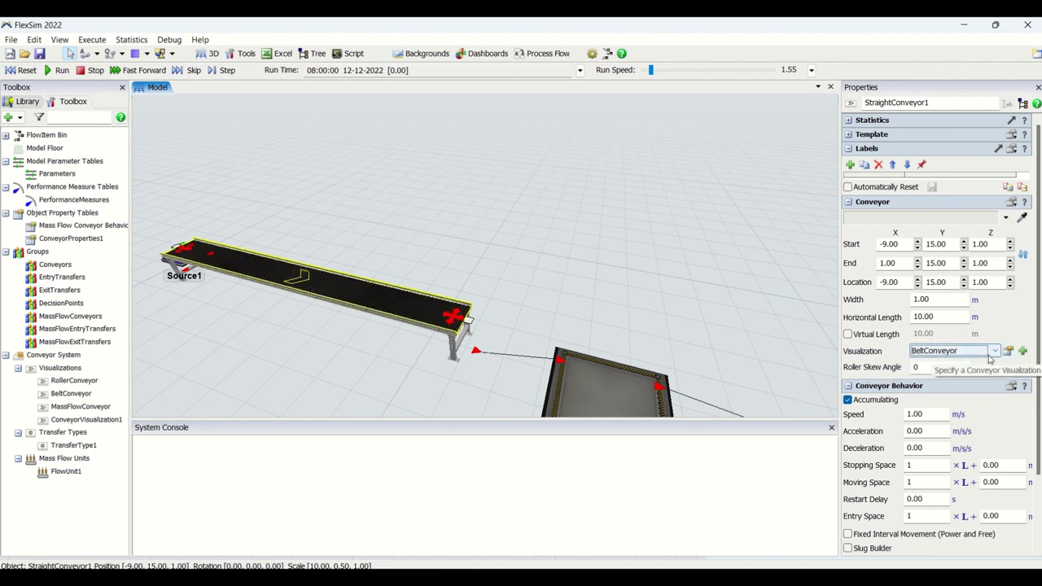
{"action": "left_click", "coordinate": [995, 351]}
{"action": "left_click", "coordinate": [968, 382]}
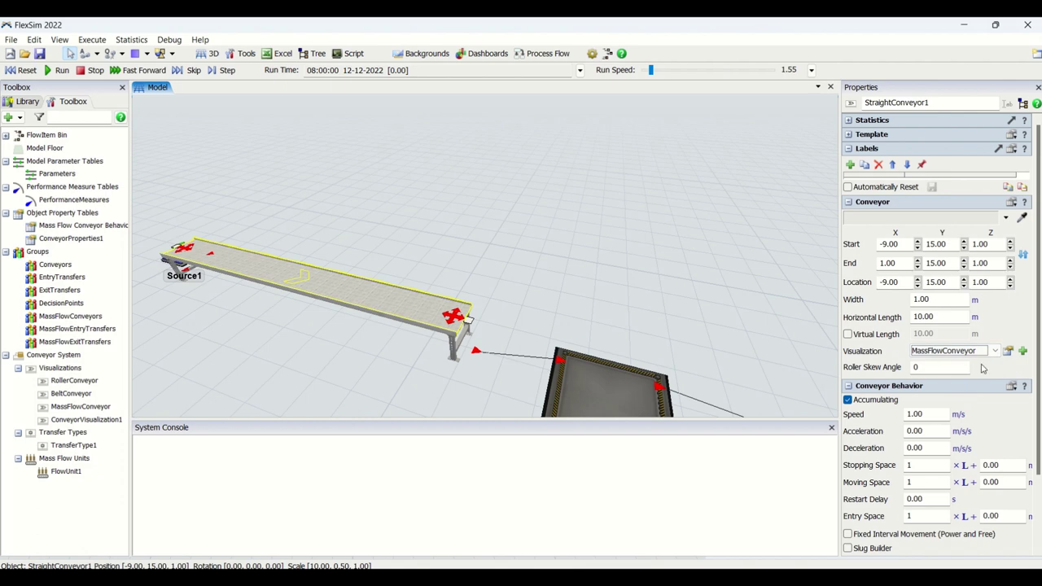
- View the mass flow visualization's properties without changing them, and set the conveyor's visualization to RollerConveyor
{"action": "left_click", "coordinate": [1006, 351]}
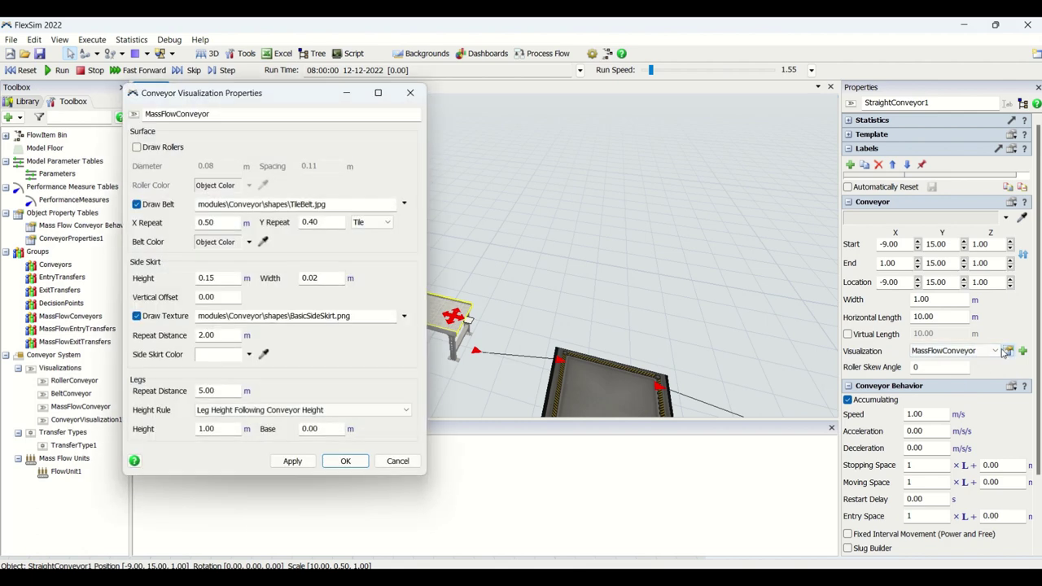
{"action": "left_click", "coordinate": [410, 93]}
{"action": "left_click", "coordinate": [994, 351]}
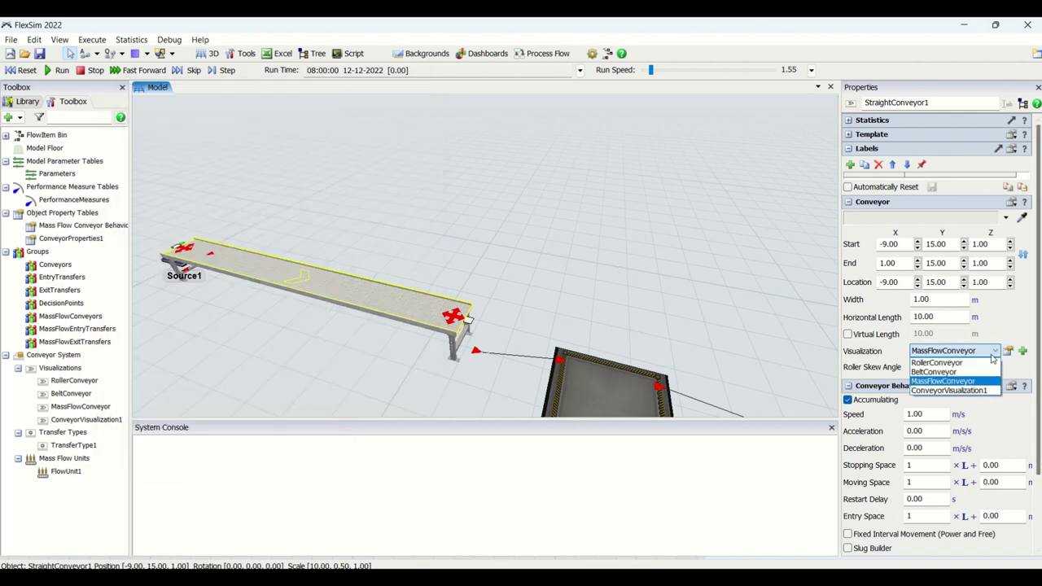
{"action": "left_click", "coordinate": [945, 362]}
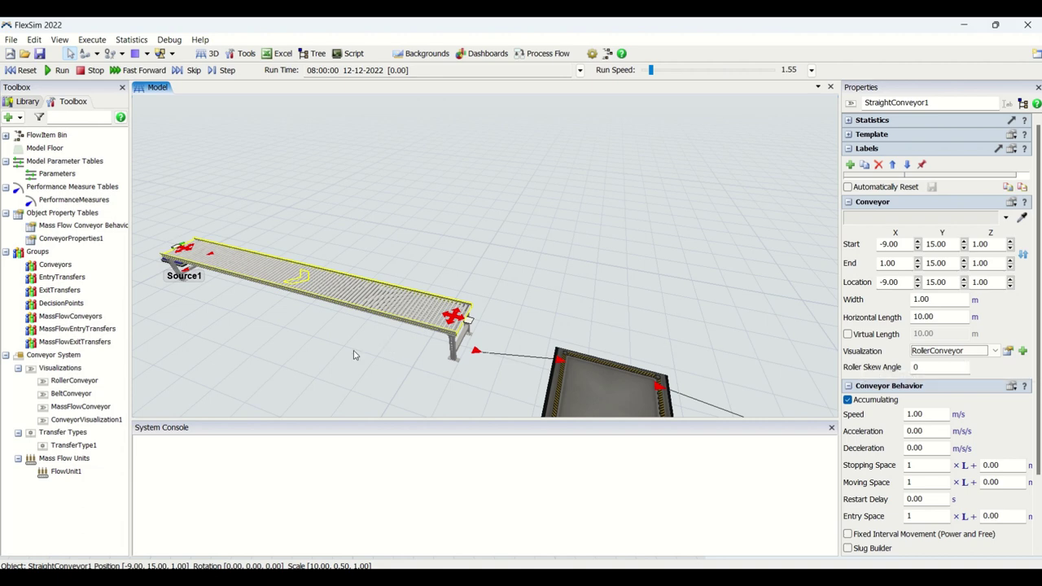
- Reverse the conveyor's flow direction by swapping its start and end points, and swap them back
{"action": "left_click_drag", "start_coordinate": [290, 328], "coordinate": [393, 370]}
{"action": "left_click", "coordinate": [472, 348]}
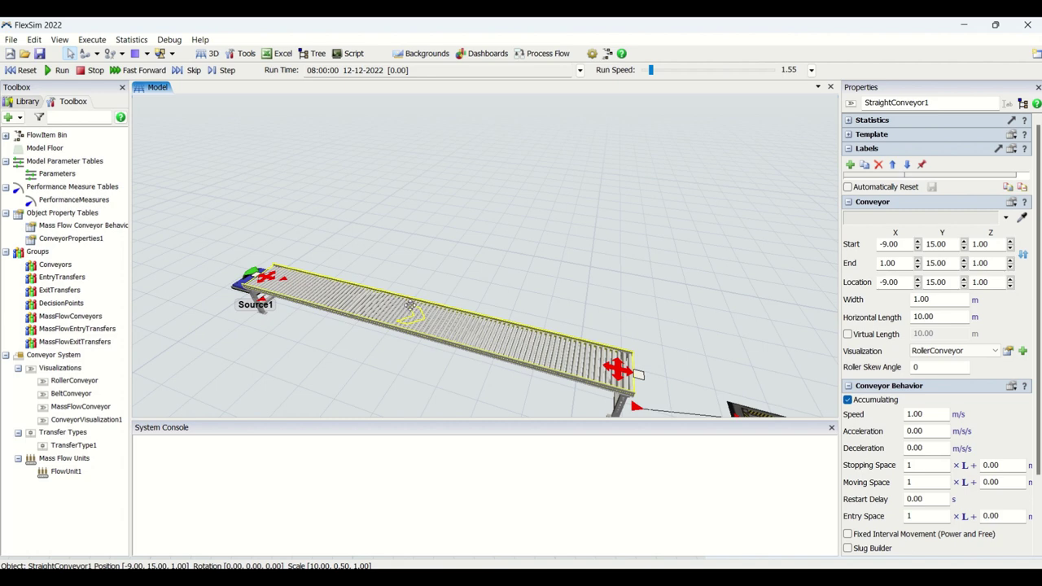
{"action": "right_click_drag", "start_coordinate": [337, 379], "coordinate": [359, 384]}
{"action": "left_click", "coordinate": [303, 329]}
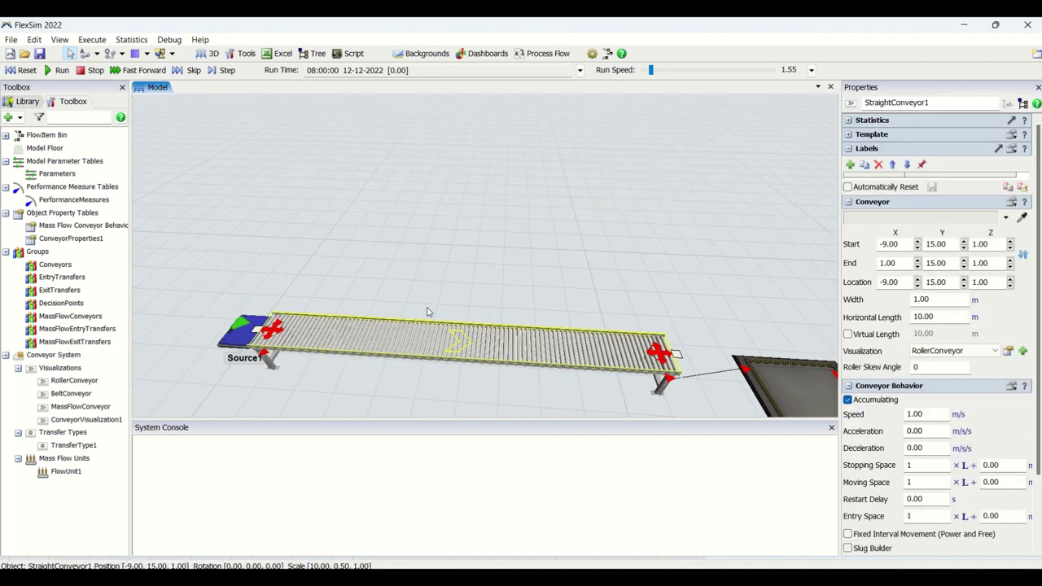
{"action": "left_click", "coordinate": [1024, 256]}
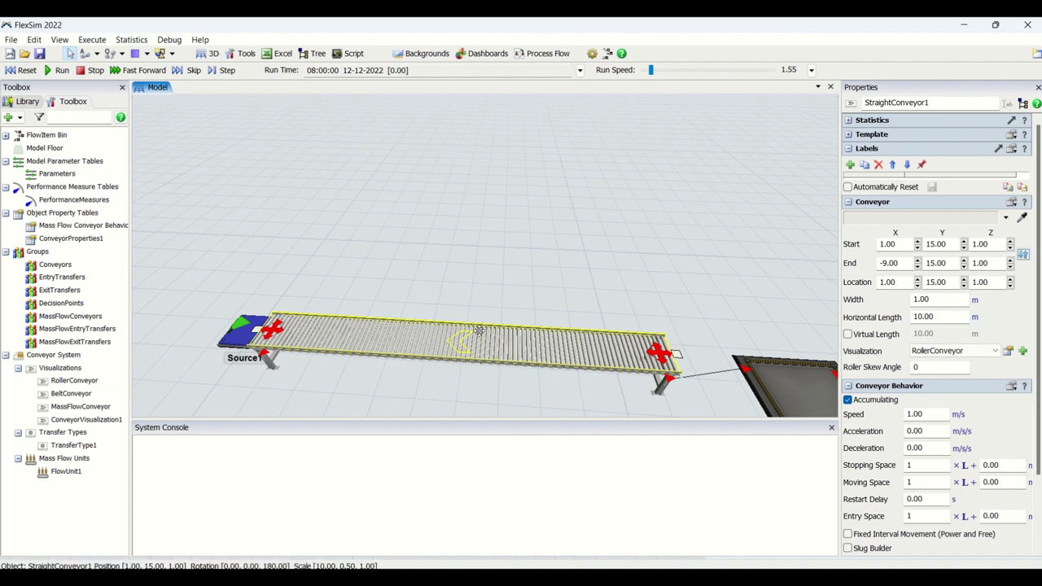
{"action": "left_click", "coordinate": [1023, 256]}
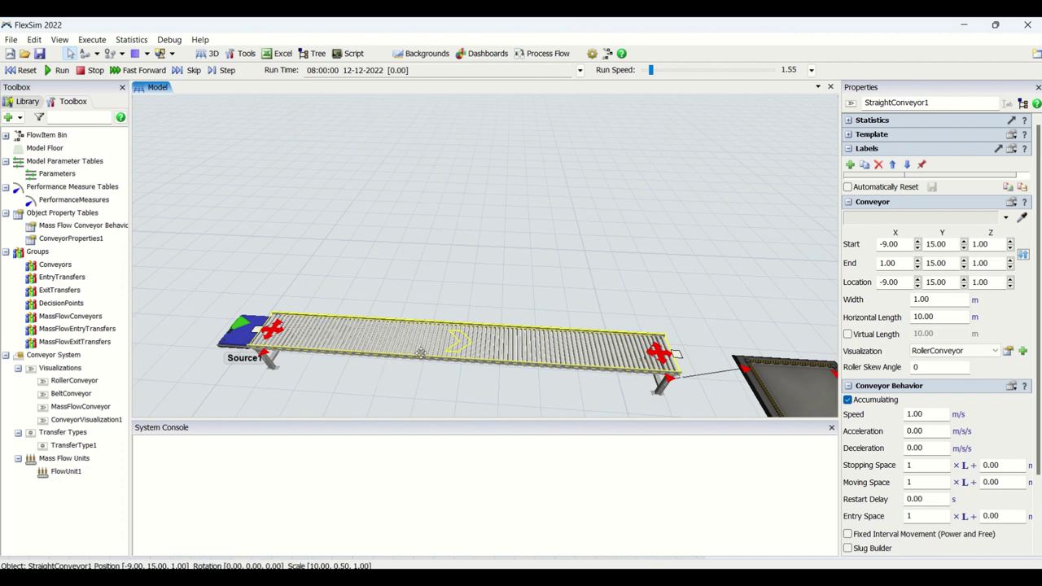
- Reselect the straight conveyor to show its properties
{"action": "left_click", "coordinate": [542, 305]}
{"action": "scroll", "coordinate": [505, 305], "scroll_direction": "down", "scroll_amount": 2}
{"action": "scroll", "coordinate": [478, 304], "scroll_direction": "up", "scroll_amount": 2}
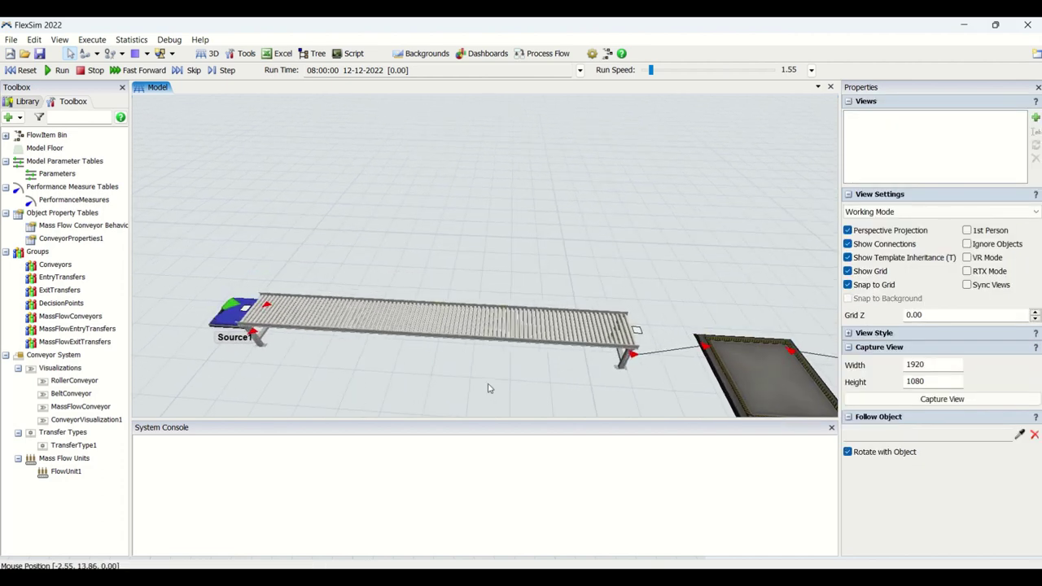
{"action": "scroll", "coordinate": [505, 324], "scroll_direction": "up", "scroll_amount": 2}
{"action": "scroll", "coordinate": [511, 328], "scroll_direction": "down", "scroll_amount": 2}
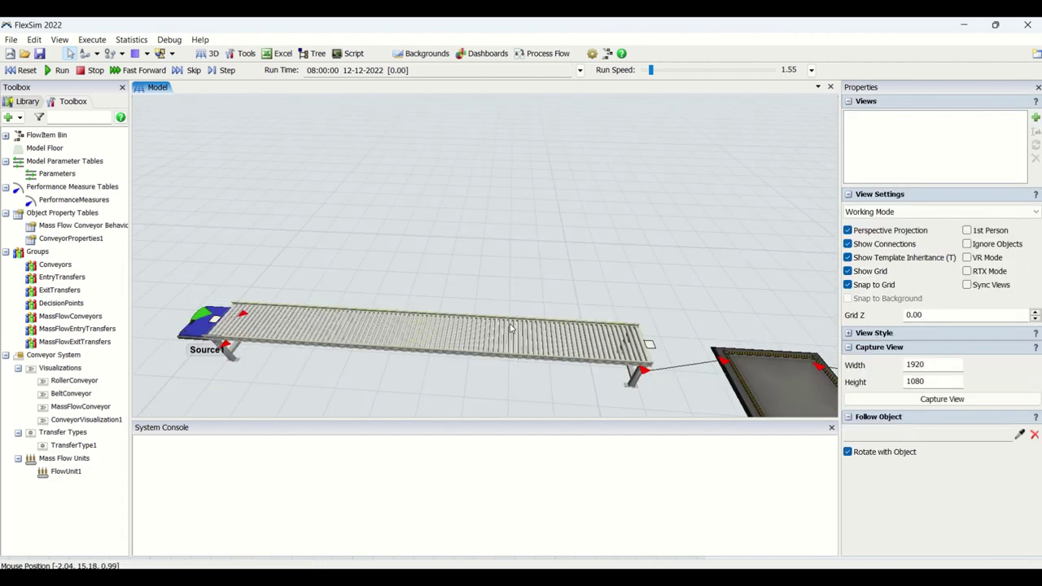
{"action": "left_click", "coordinate": [510, 326]}
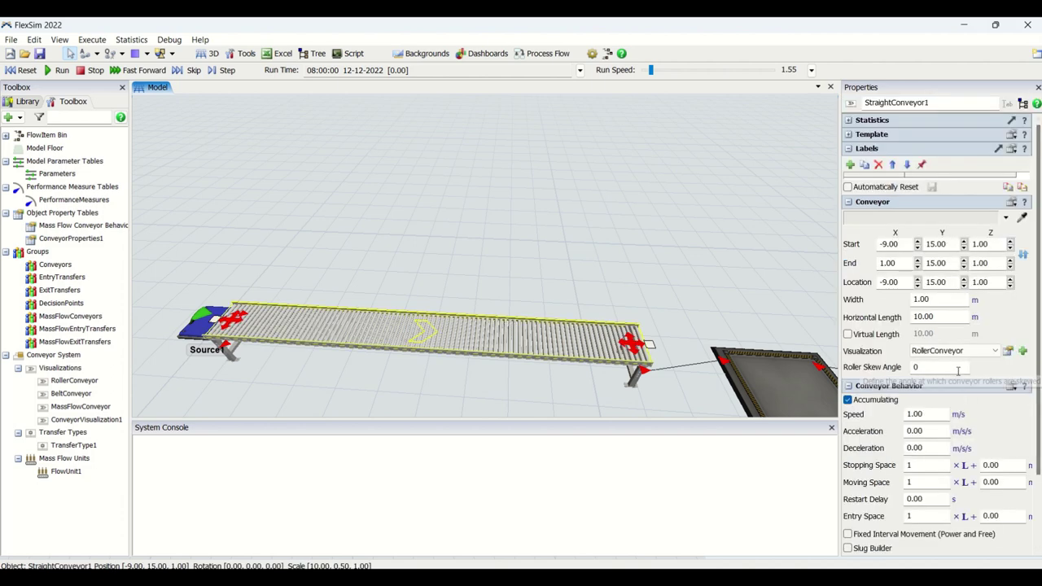